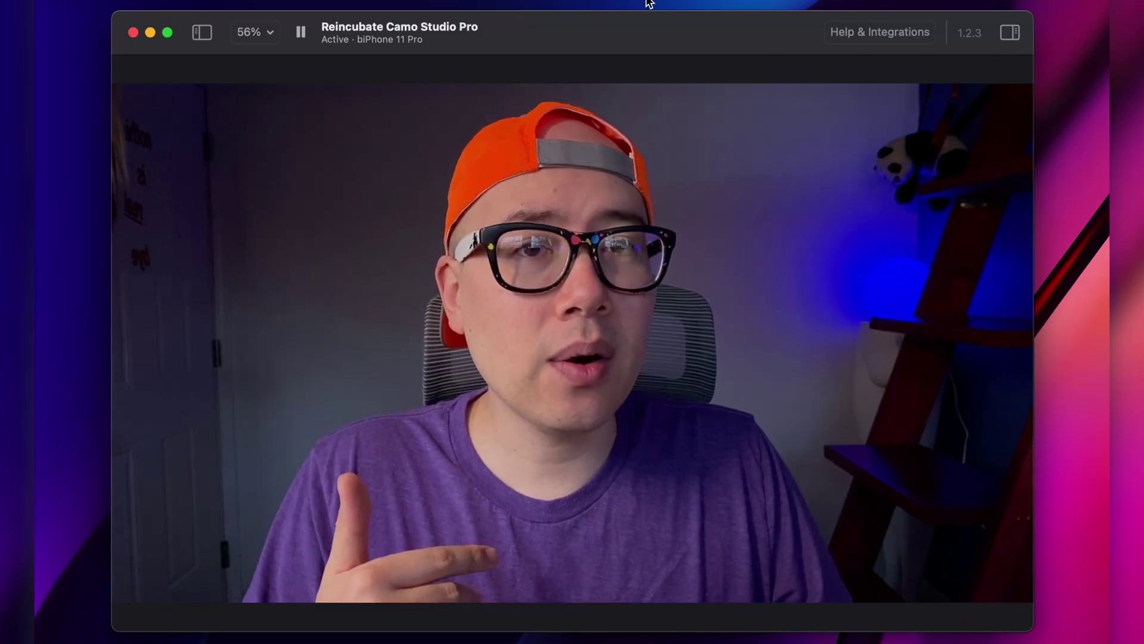
# - Show the camera settings and light adjustment side panels next to the video preview
pyautogui.click(202, 32)
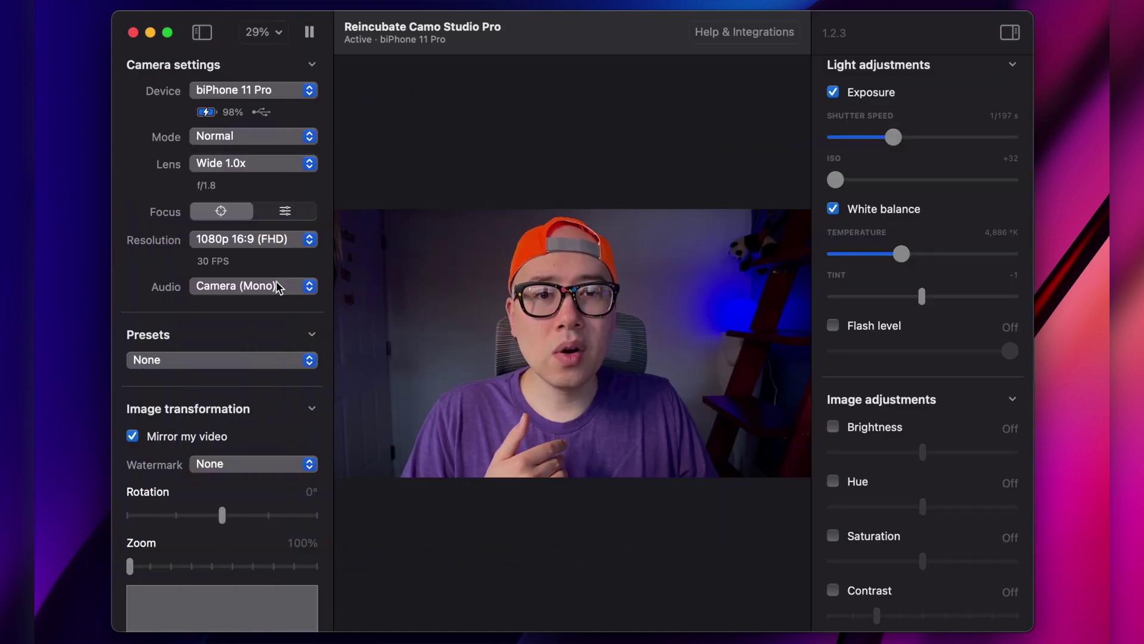
pyautogui.click(293, 207)
pyautogui.moveTo(274, 240); pyautogui.dragTo(312, 242)
# - Preview the Ultra Wide 0.5x and Telephoto 2.0x lenses and return the camera to Wide 1.0x
pyautogui.click(256, 162)
pyautogui.click(251, 146)
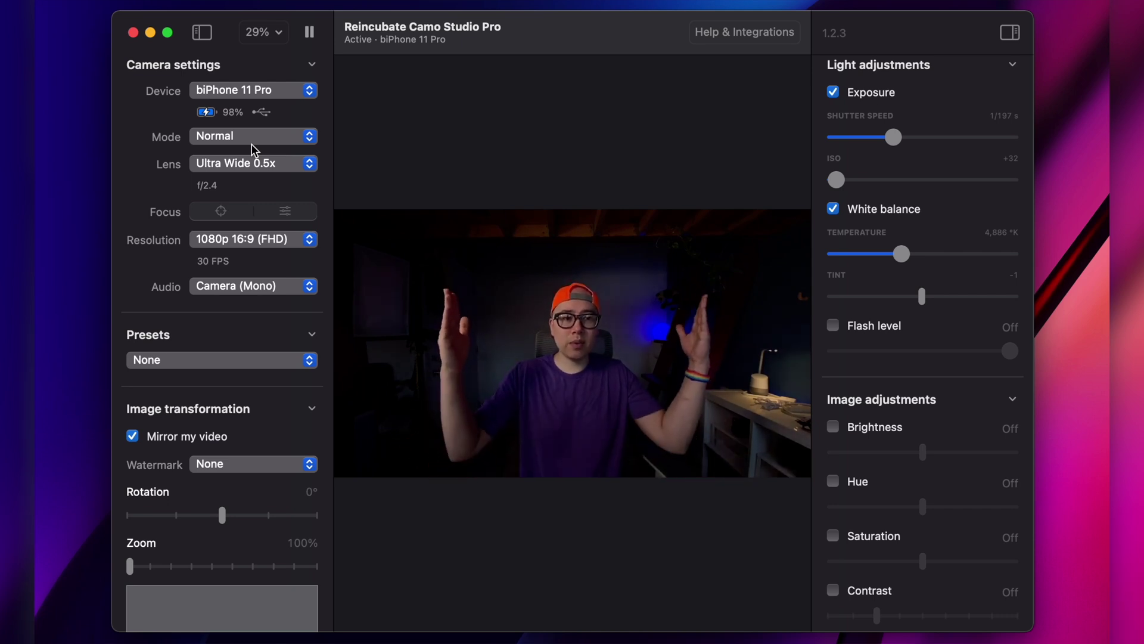
pyautogui.click(257, 160)
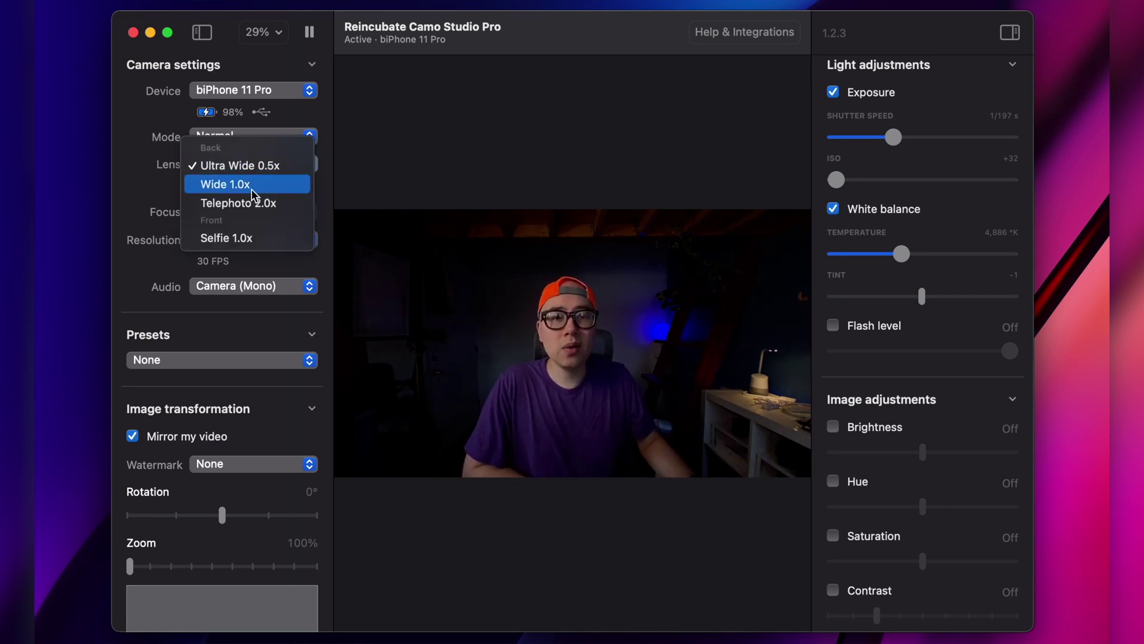
pyautogui.click(248, 207)
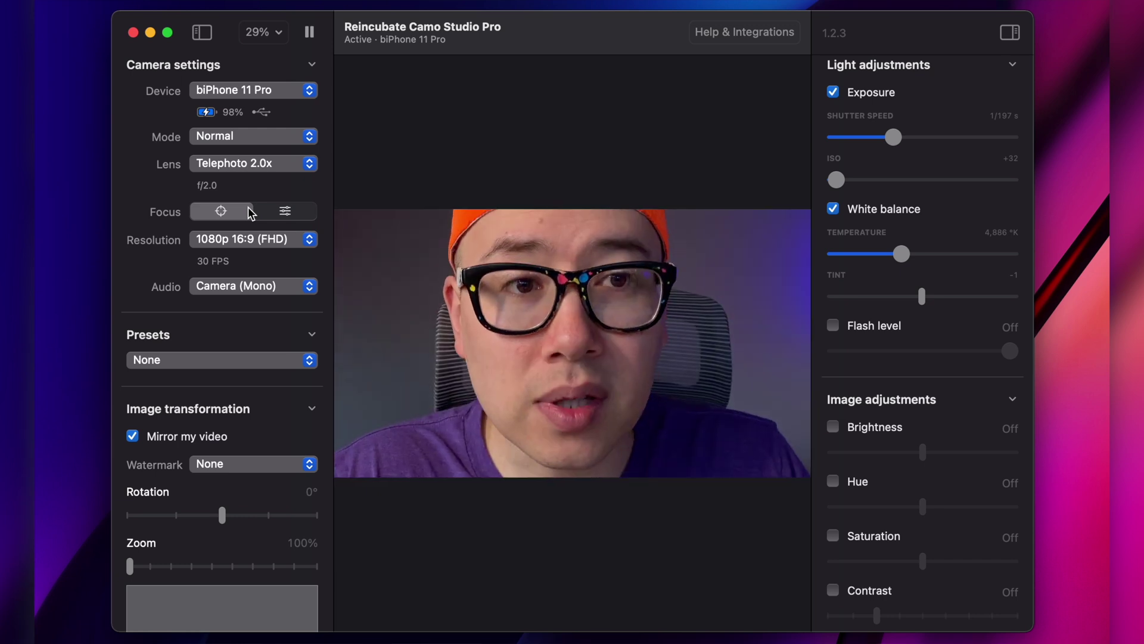
pyautogui.click(264, 159)
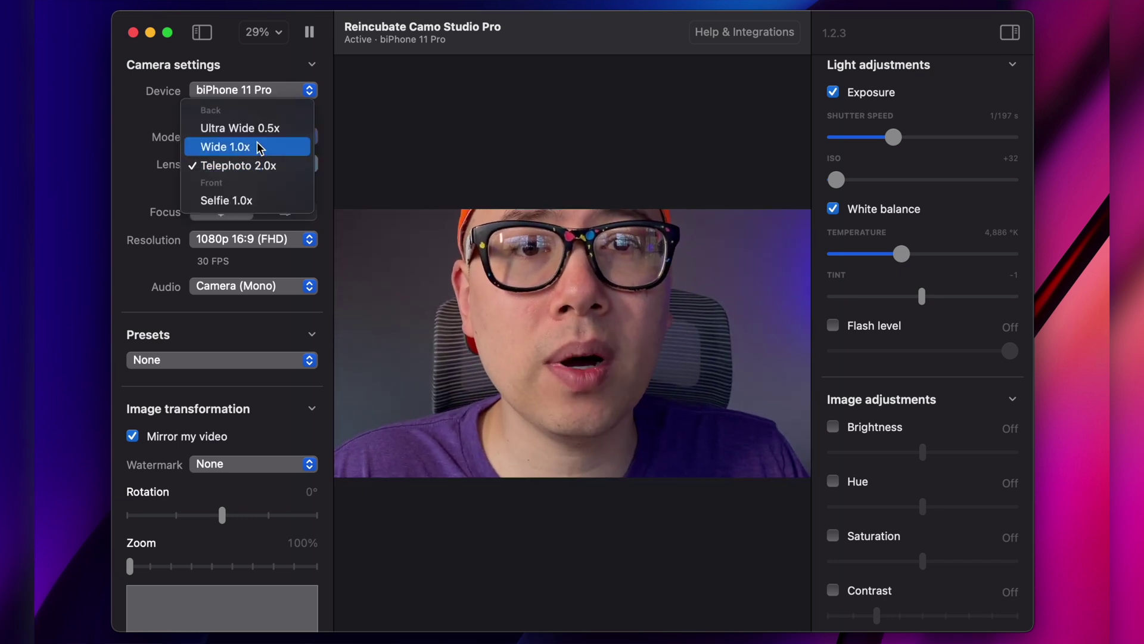
pyautogui.click(258, 148)
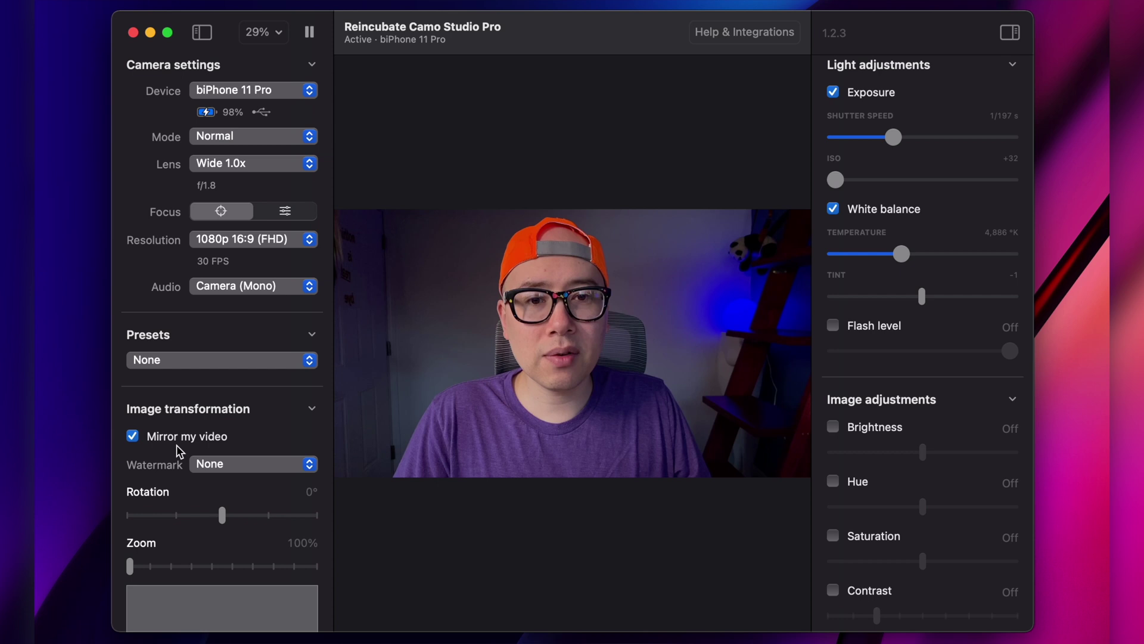
# - Look through the watermark choices and the available video resolutions, keeping 1080p 16:9 (FHD)
pyautogui.click(244, 471)
pyautogui.click(155, 459)
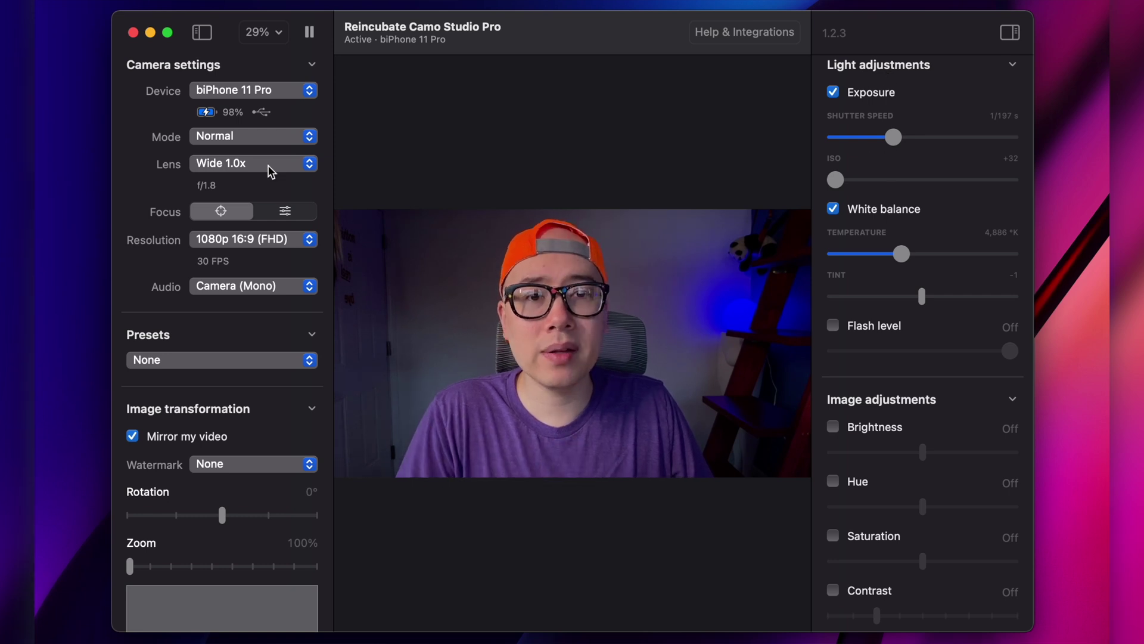
pyautogui.click(238, 240)
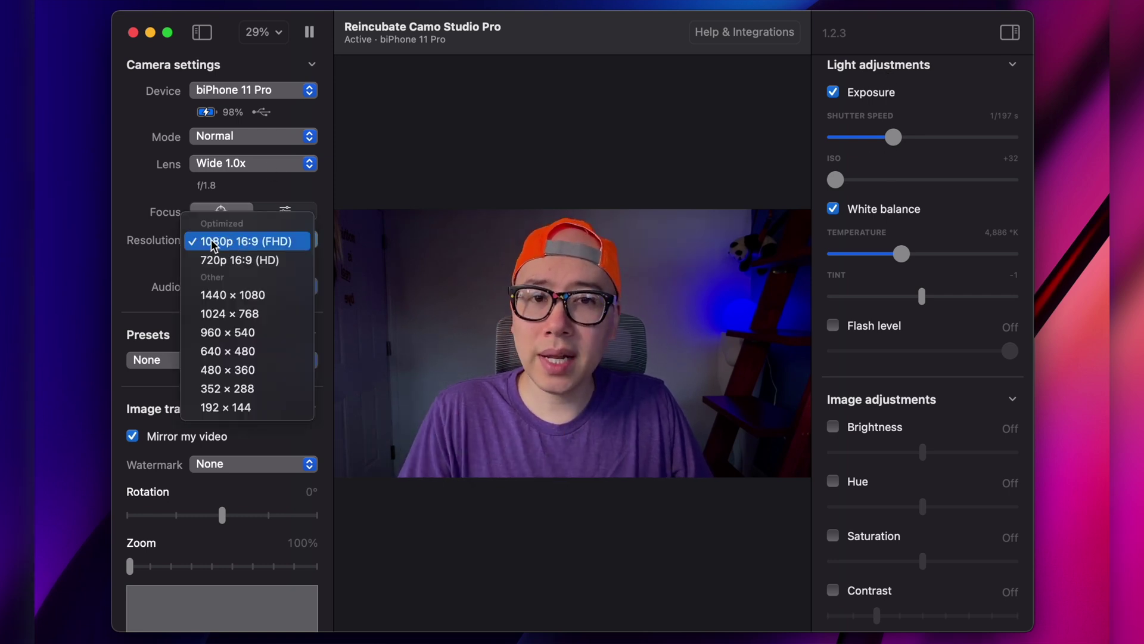
pyautogui.click(211, 241)
pyautogui.click(243, 238)
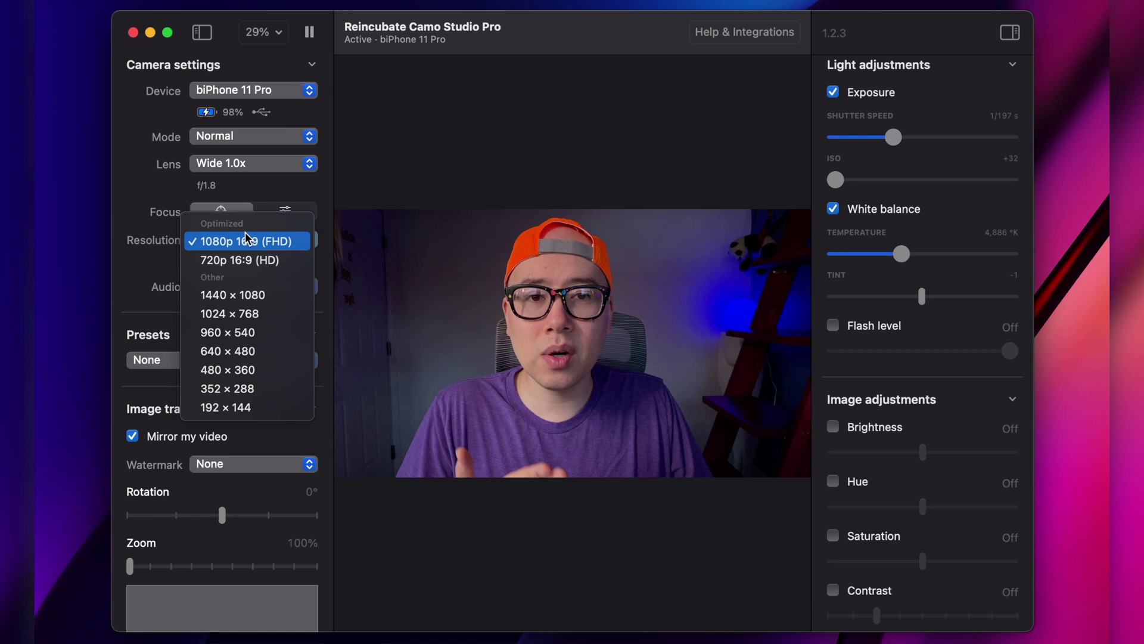
pyautogui.click(229, 261)
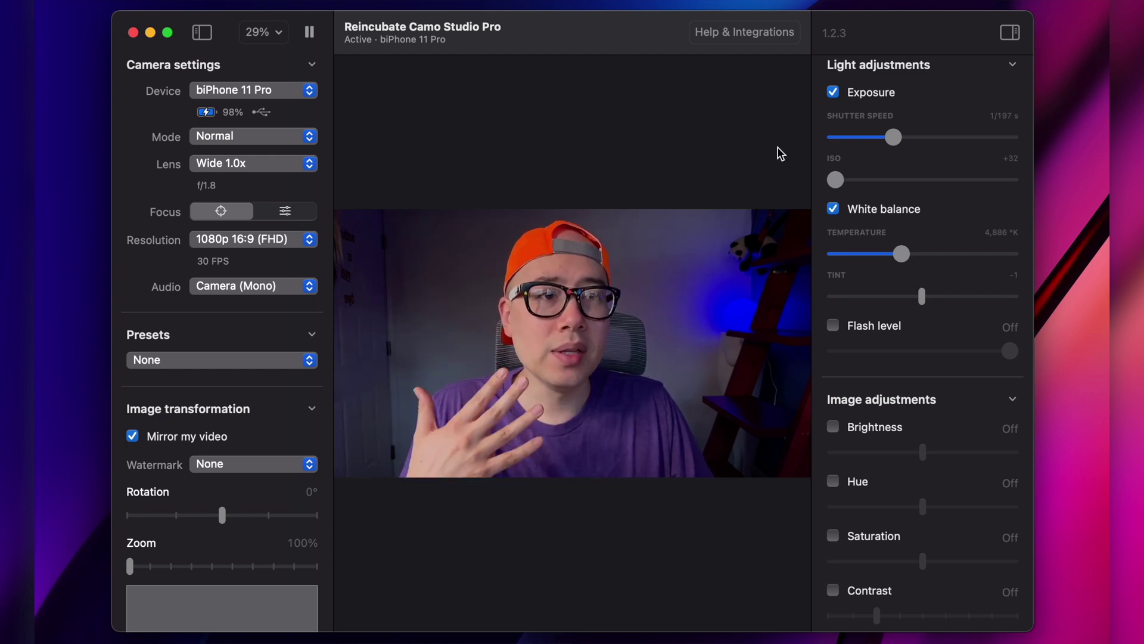
# - Set the exposure shutter speed to 1/140 s and check which capture devices are available
pyautogui.scroll(2, 871, 211)
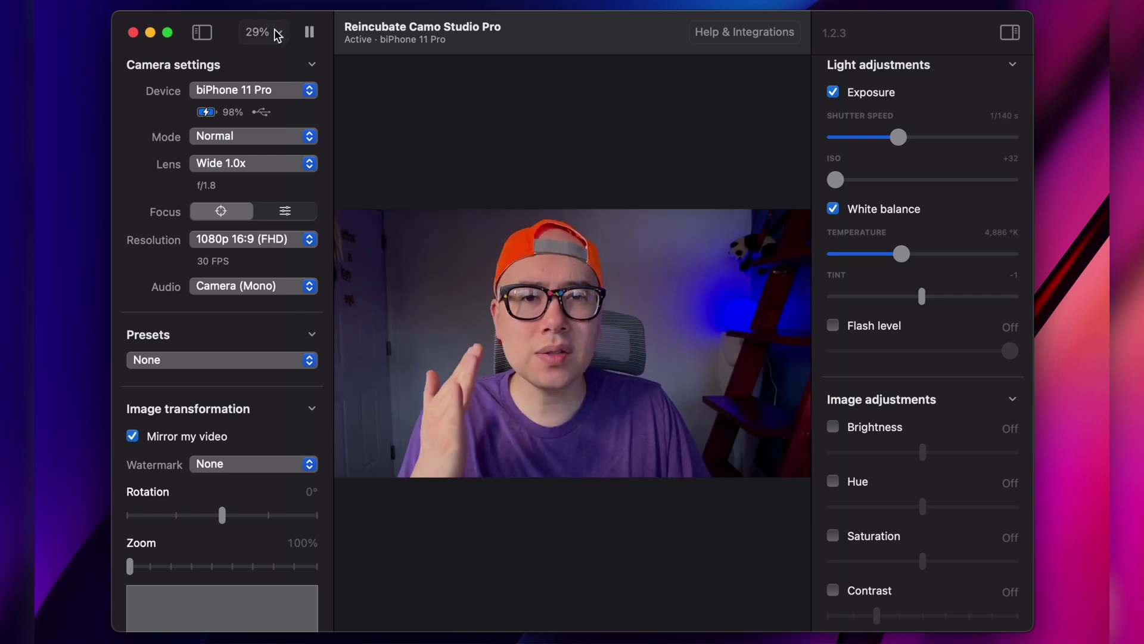
pyautogui.click(284, 91)
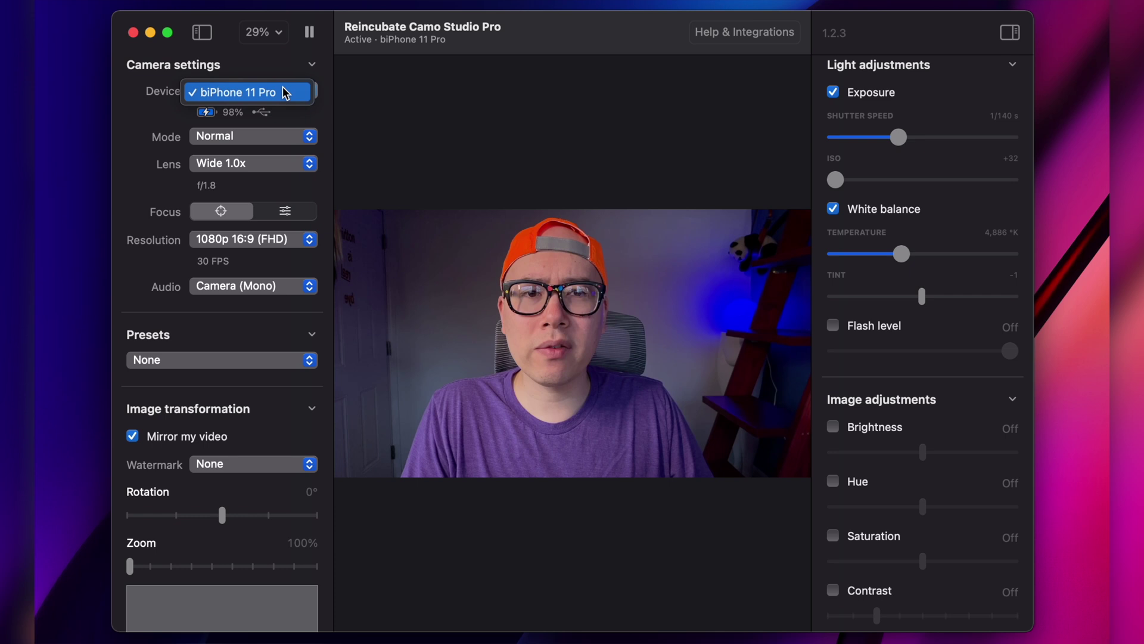
pyautogui.click(161, 94)
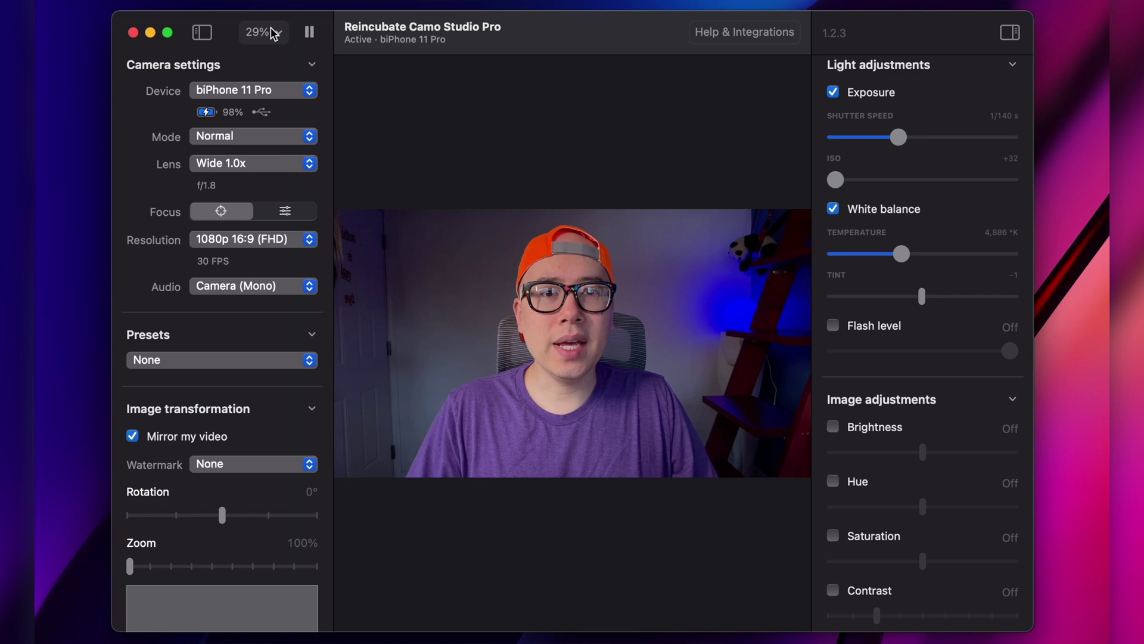
# - Hide both side panels around the video preview
pyautogui.click(202, 32)
pyautogui.click(1001, 38)
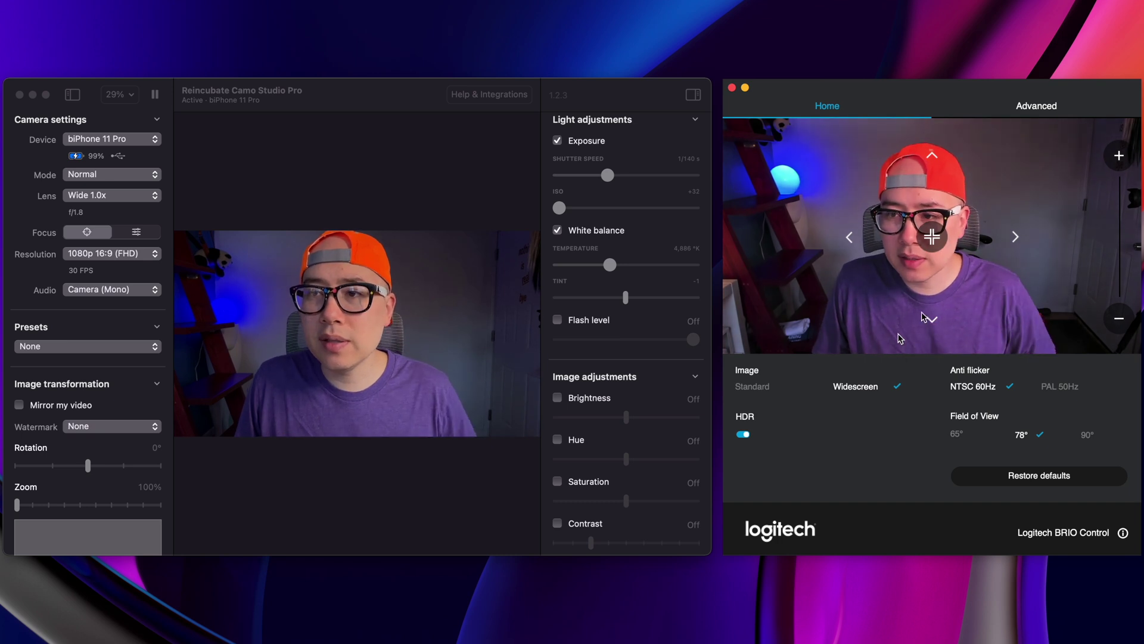
# - Inspect the advanced image settings in Logitech BRIO Control and compare them with the Camo window
pyautogui.click(1054, 107)
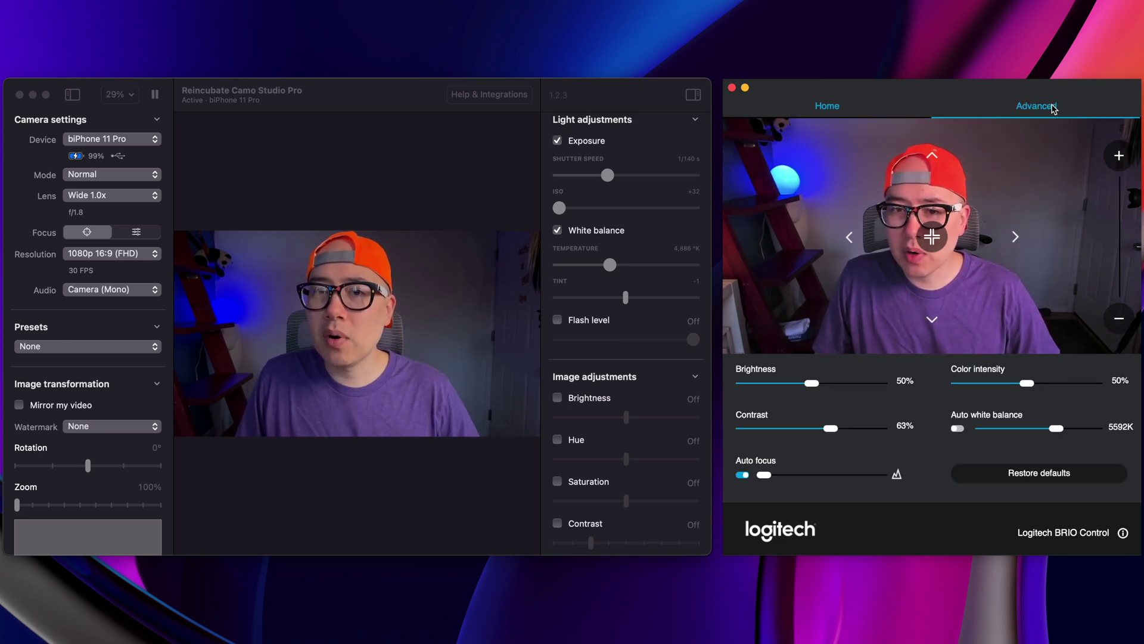
pyautogui.click(282, 101)
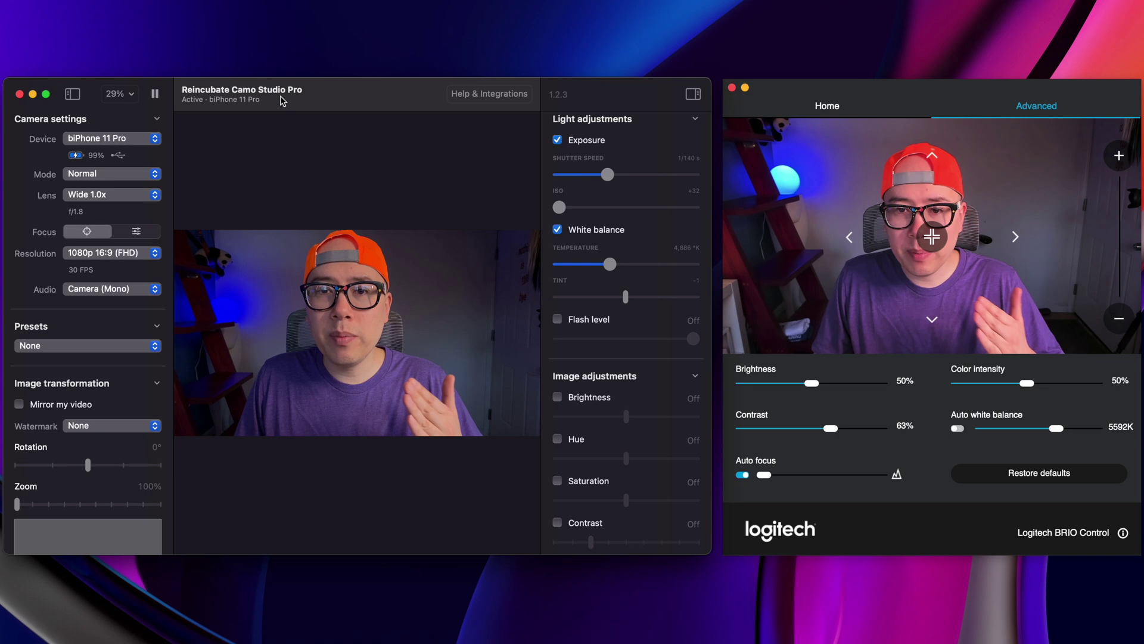
pyautogui.click(849, 88)
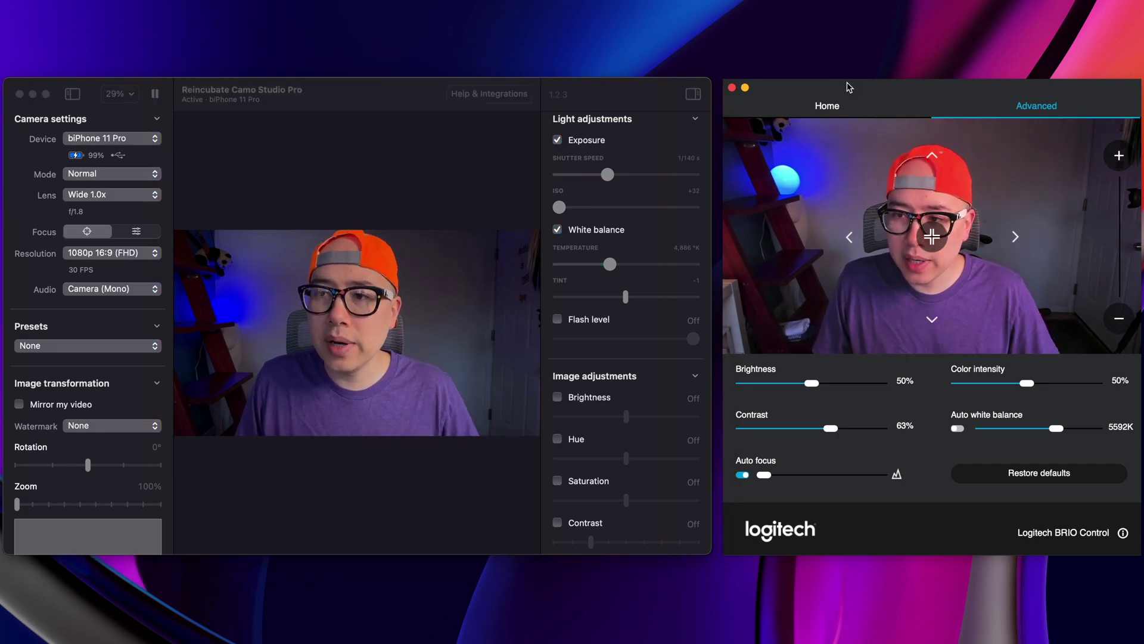
# - Preview the Standard image format in the BRIO's basic settings and return to Widescreen
pyautogui.click(827, 106)
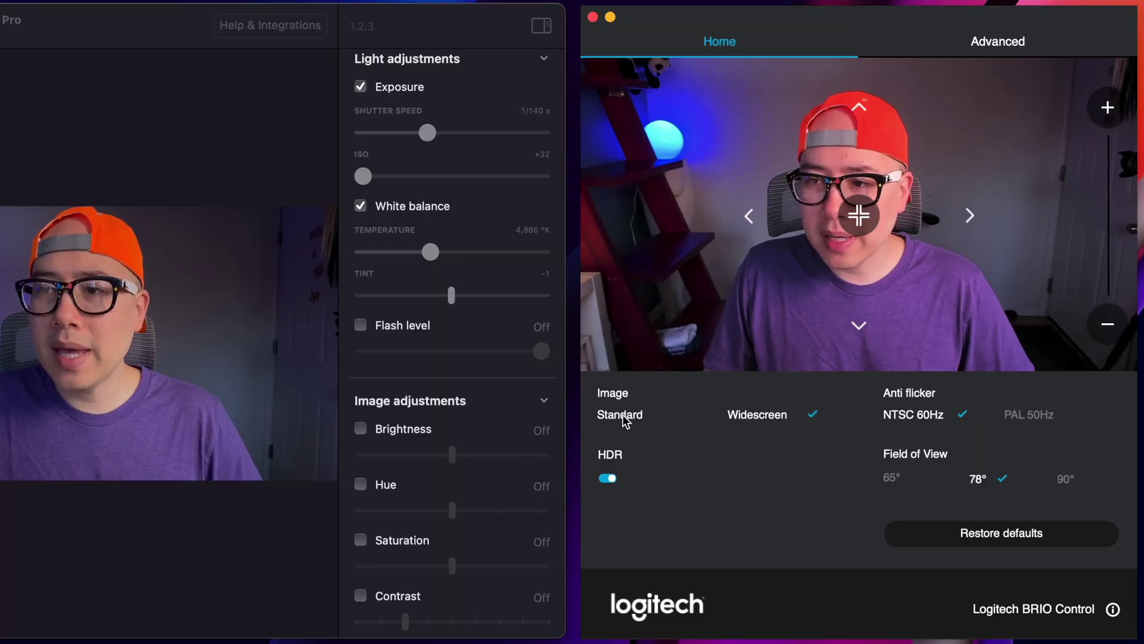
pyautogui.click(624, 420)
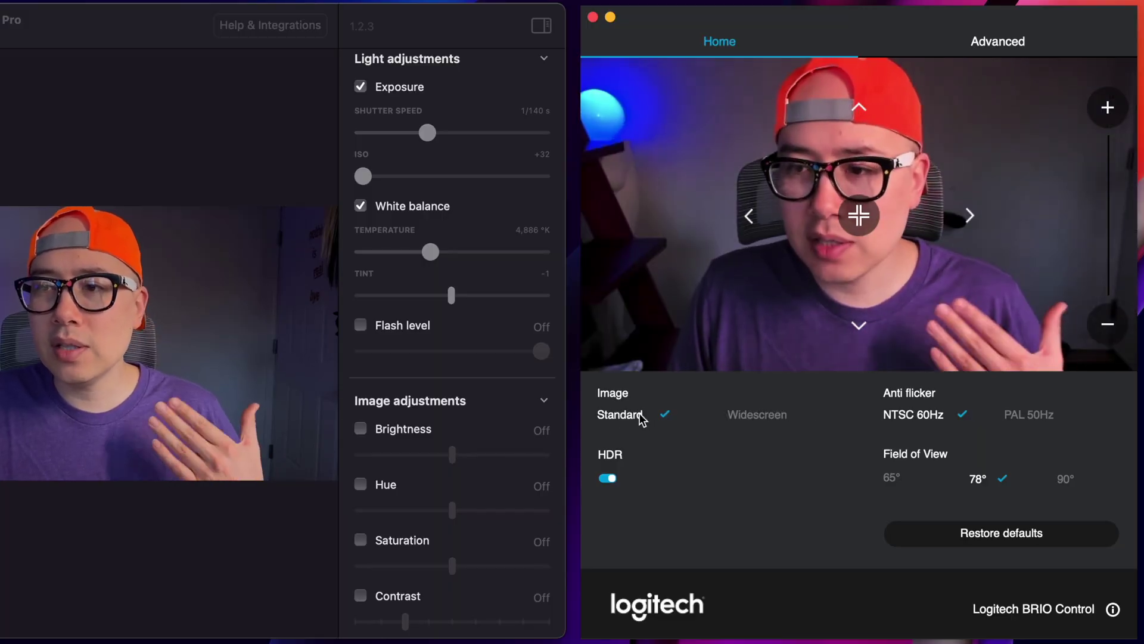
pyautogui.click(774, 409)
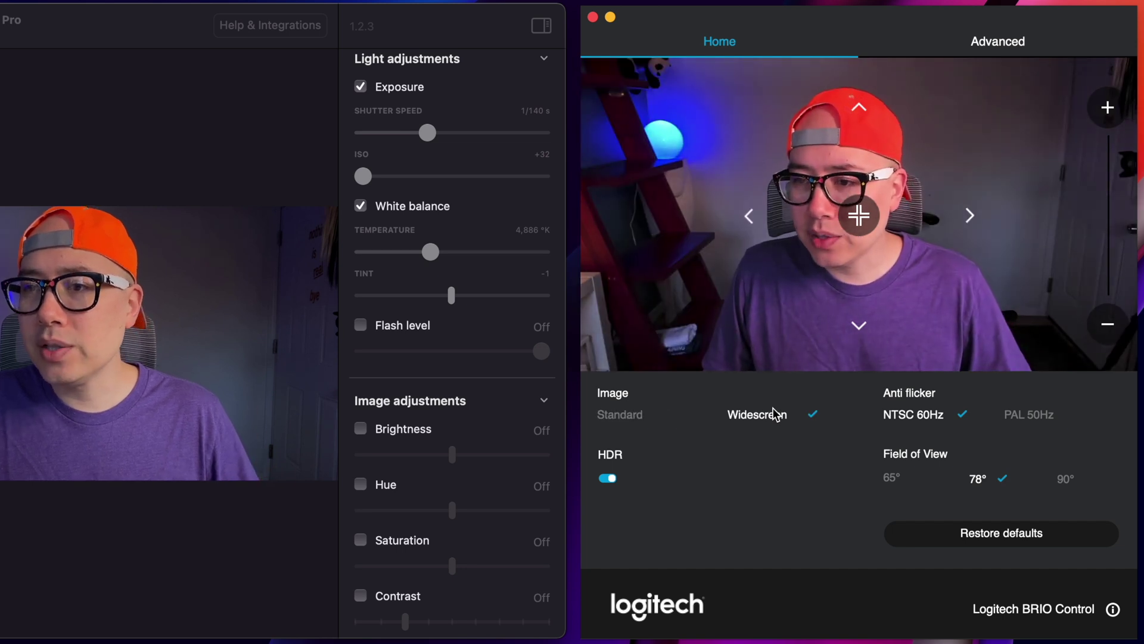
# - Compare the BRIO's 65° and 90° fields of view and settle on 65°
pyautogui.click(892, 477)
pyautogui.click(1065, 478)
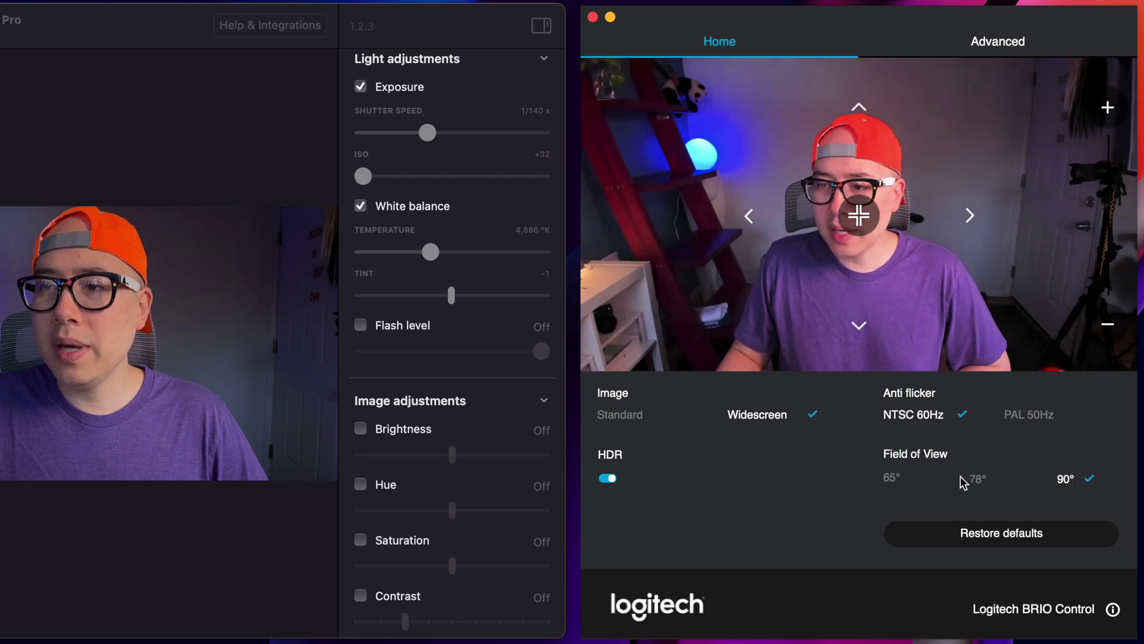
# - Test the BRIO's brightness at 20%, restore it to 50%, and set the white balance to 5179K
pyautogui.click(998, 41)
pyautogui.moveTo(698, 411); pyautogui.dragTo(743, 413)
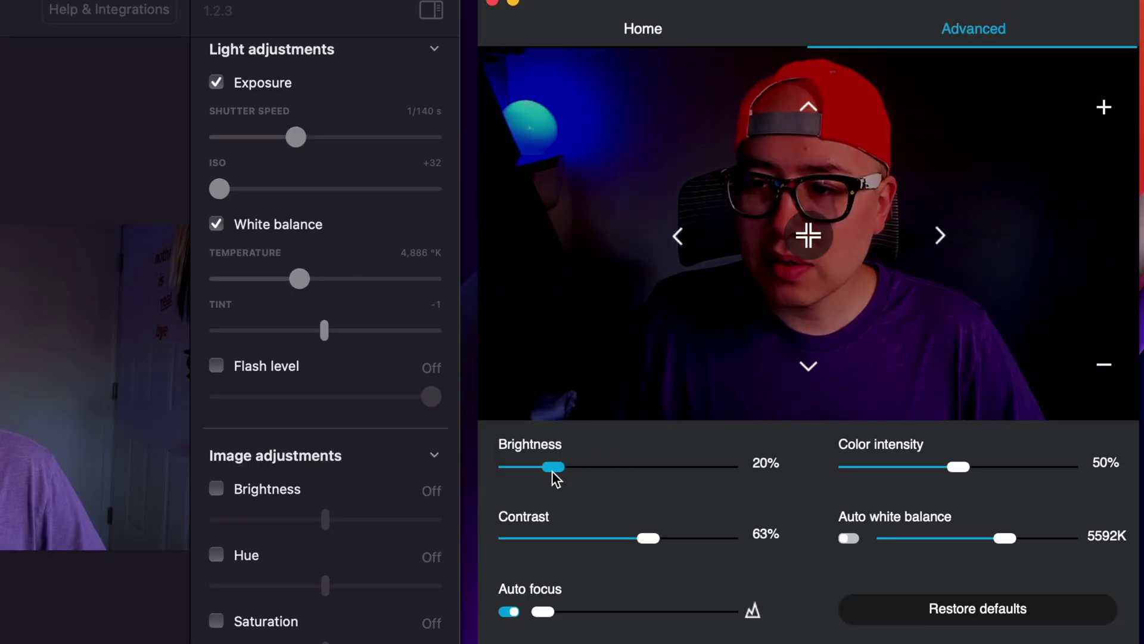
pyautogui.moveTo(671, 471); pyautogui.dragTo(621, 471)
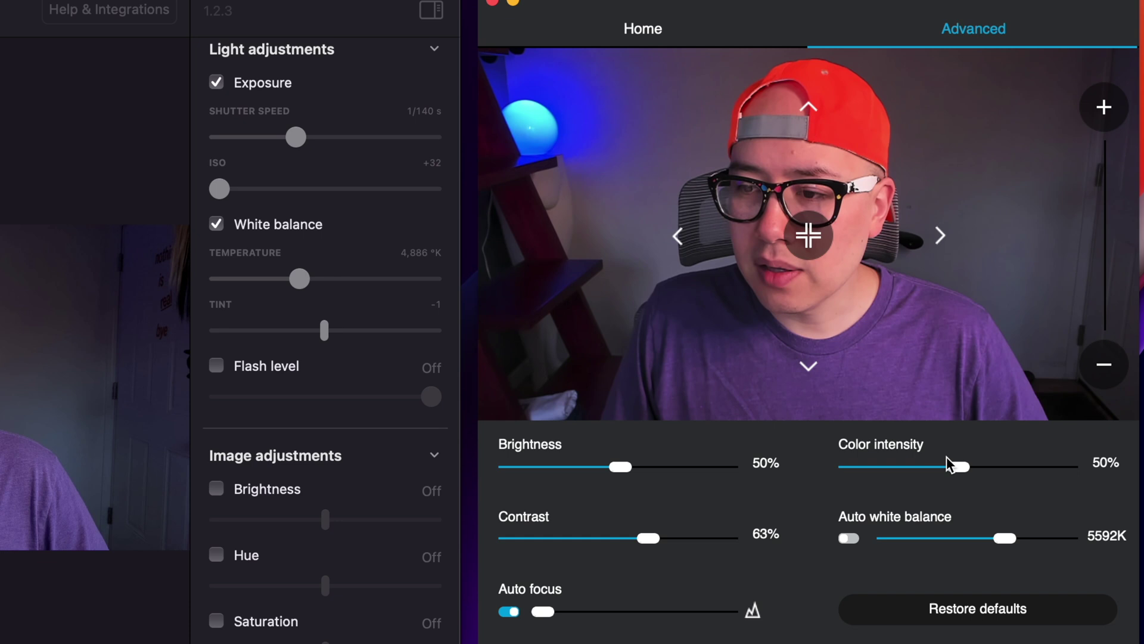
pyautogui.moveTo(956, 474)
pyautogui.mouseDown()
pyautogui.moveTo(876, 471)
pyautogui.moveTo(958, 471)
pyautogui.mouseUp()
pyautogui.moveTo(1004, 539); pyautogui.dragTo(991, 539)
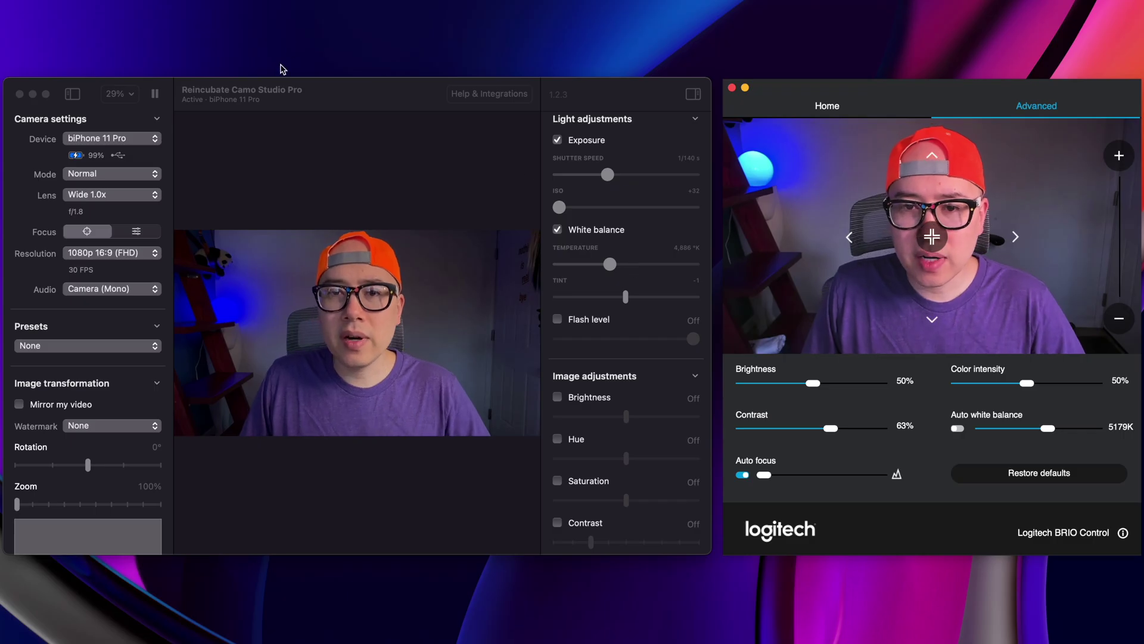
# - Switch to Camo Studio and set the white balance temperature to 4,914 °K
pyautogui.click(282, 106)
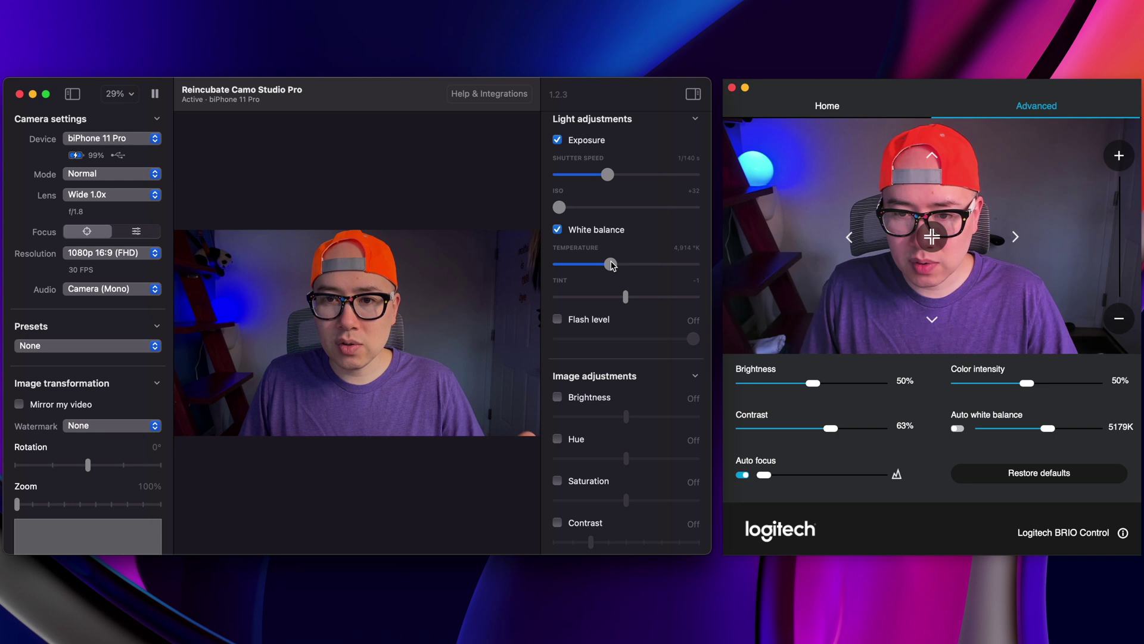
pyautogui.click(898, 91)
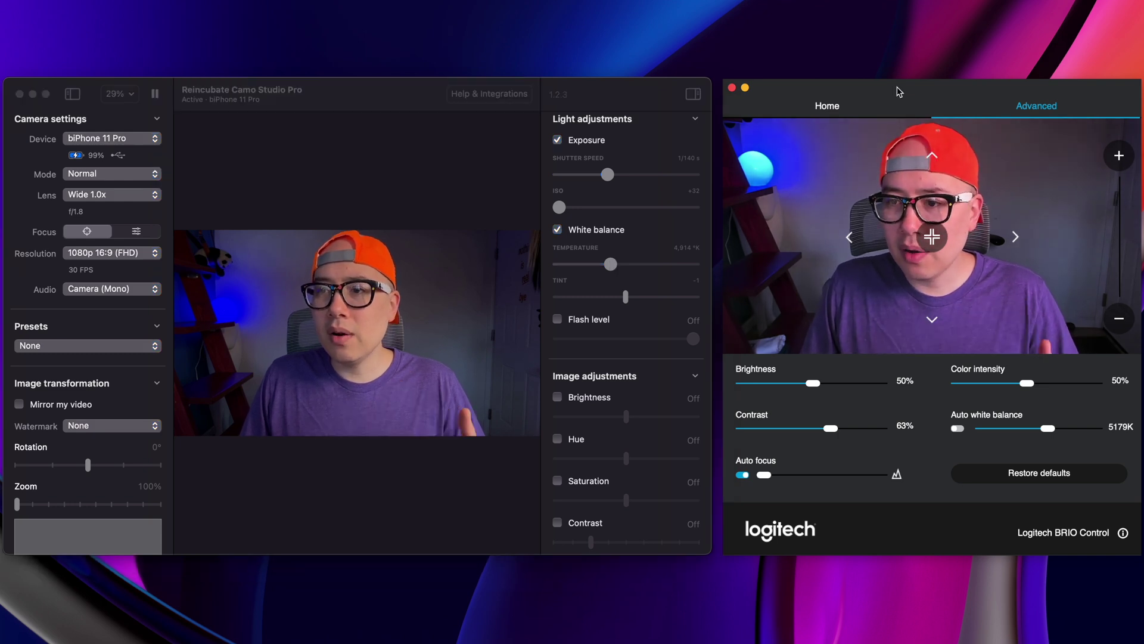
pyautogui.click(306, 97)
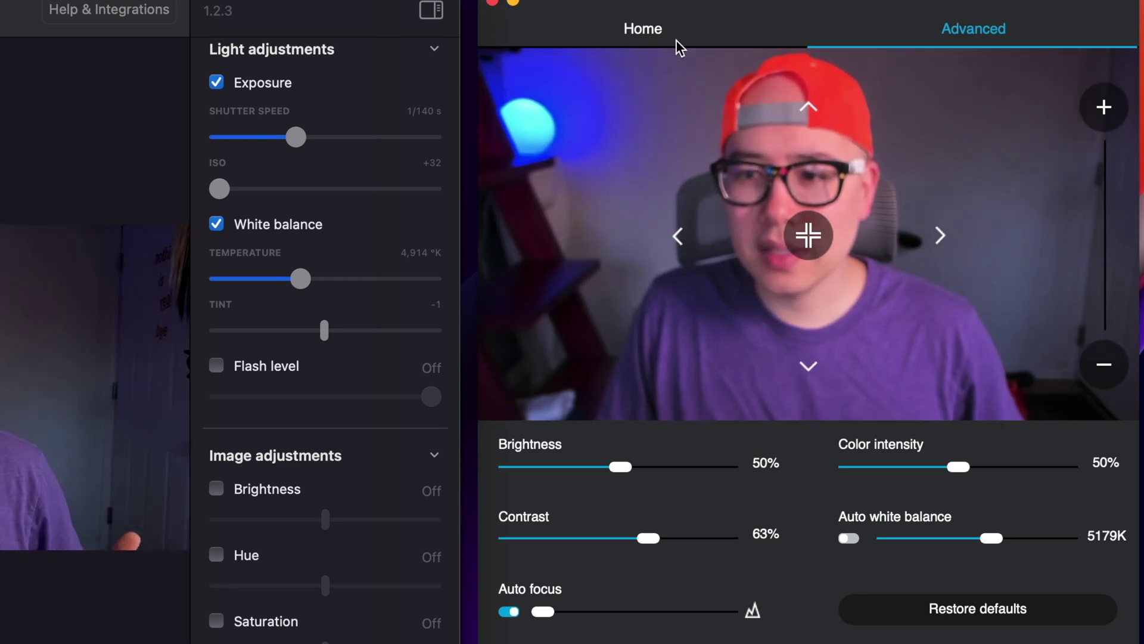
# - Switch the BRIO's image to Standard and back to Widescreen, and return to its advanced settings
pyautogui.click(646, 30)
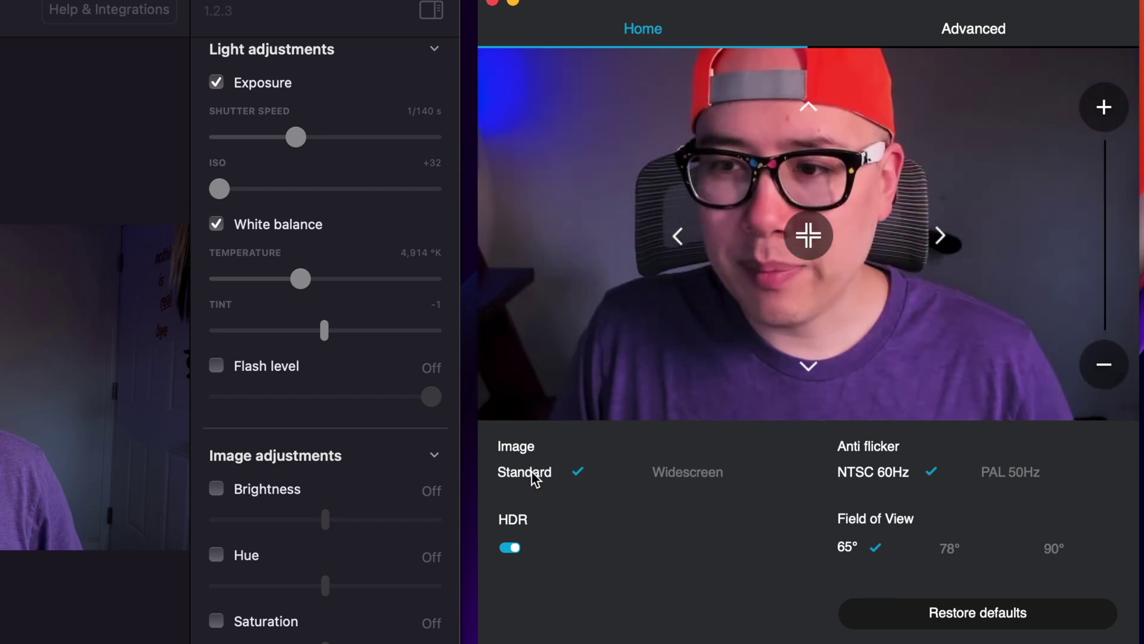
pyautogui.click(717, 475)
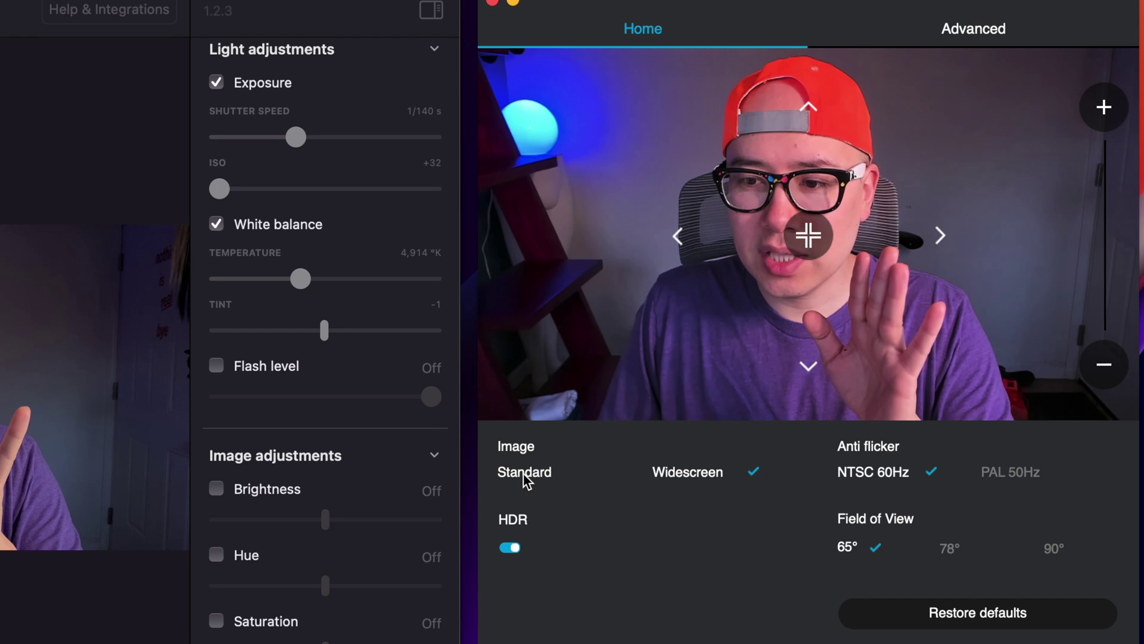
pyautogui.click(971, 33)
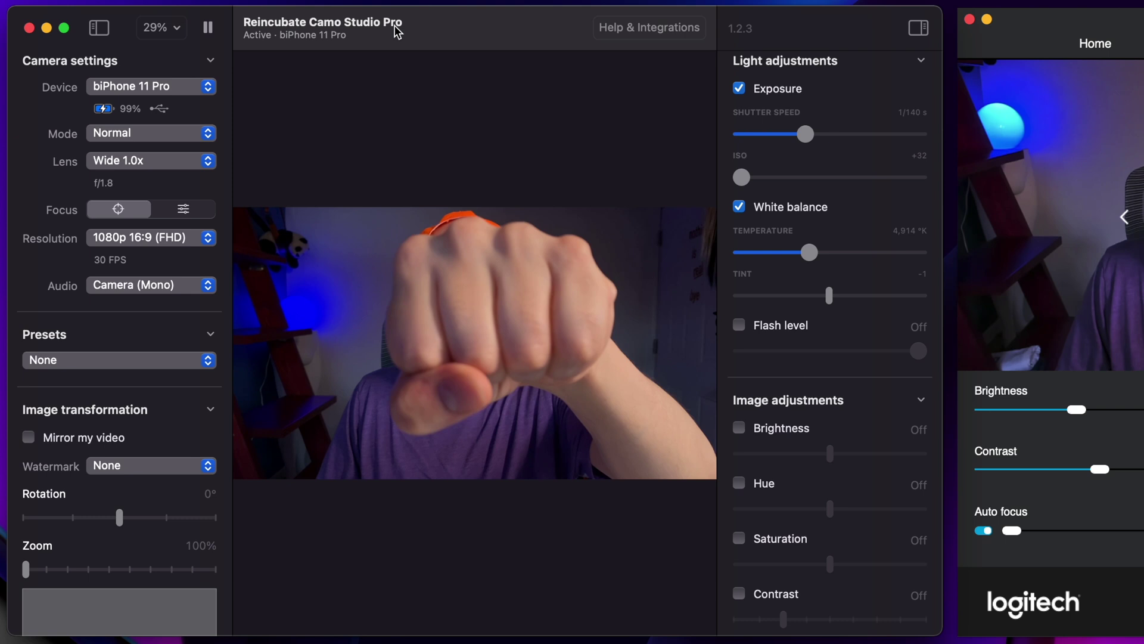
# - Examine Camo's remaining image adjustments, its watermark options and the zoom control
pyautogui.scroll(-3, 814, 442)
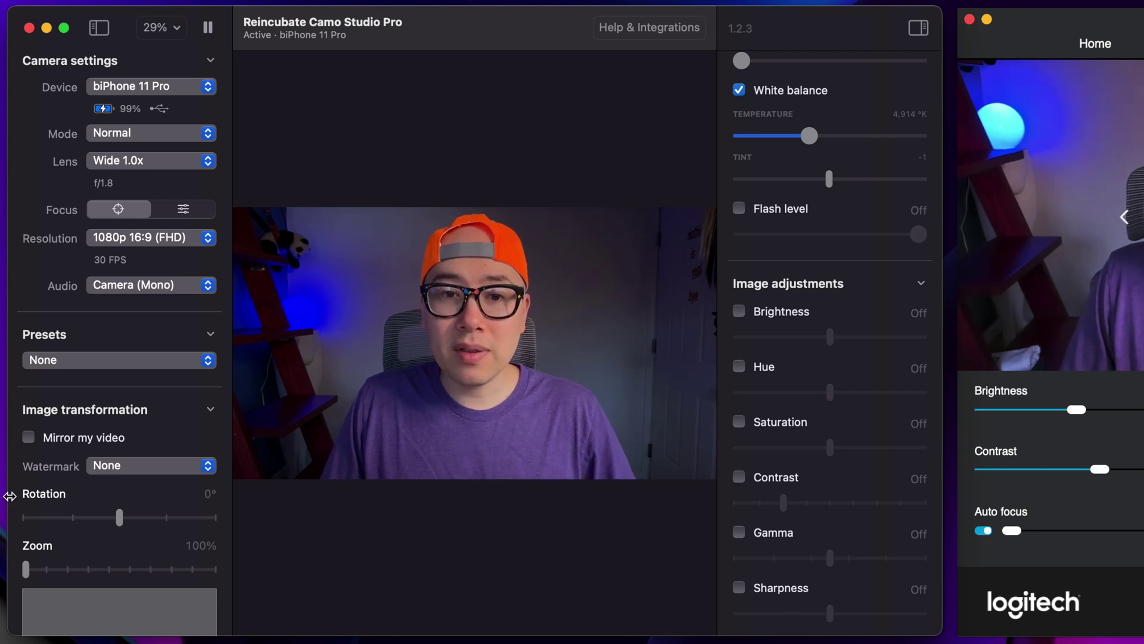
pyautogui.click(153, 467)
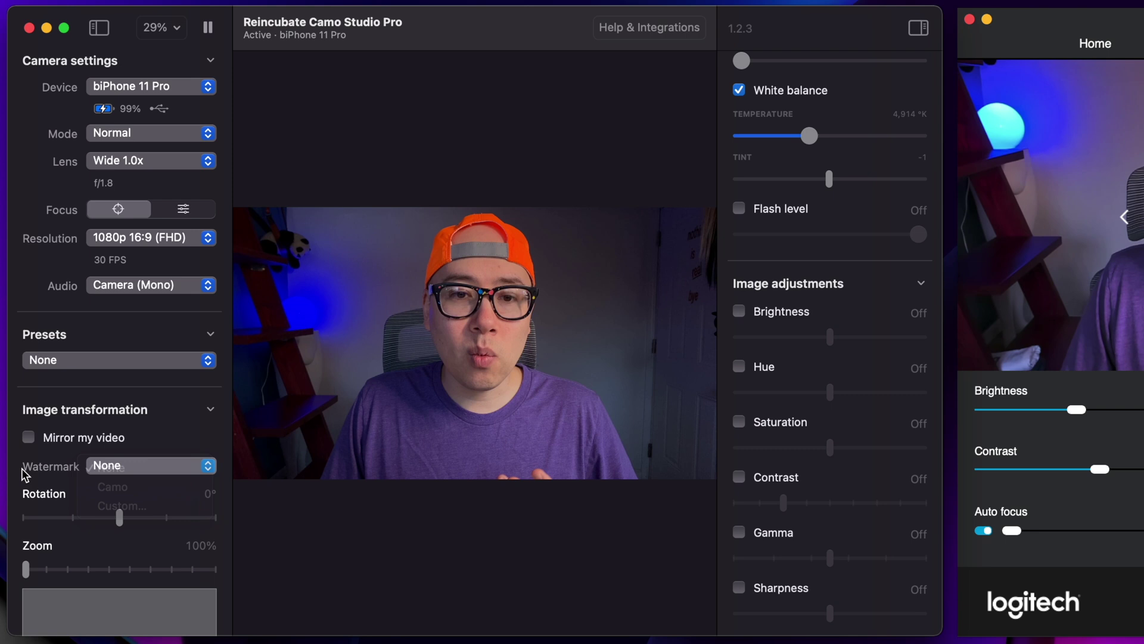
pyautogui.moveTo(26, 568)
pyautogui.mouseDown()
pyautogui.moveTo(62, 553)
pyautogui.moveTo(30, 553)
pyautogui.moveTo(99, 550)
pyautogui.moveTo(26, 549)
pyautogui.mouseUp()
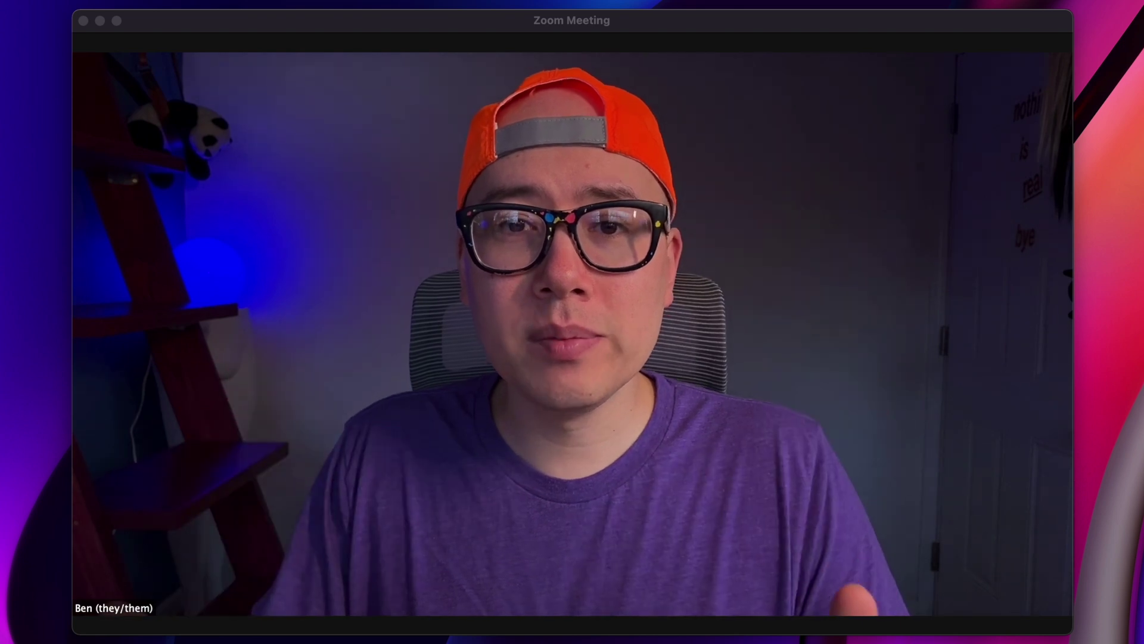
# - Switch the Zoom meeting's camera to Logitech BRIO and back to Reincubate Camo to compare the two images
pyautogui.click(219, 588)
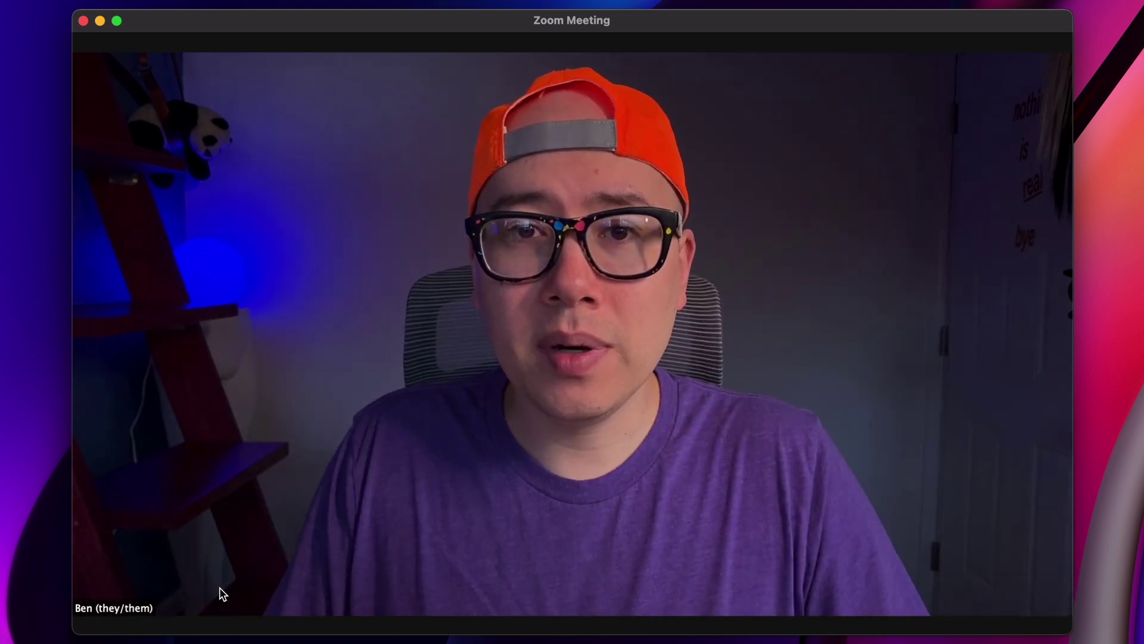
pyautogui.click(207, 602)
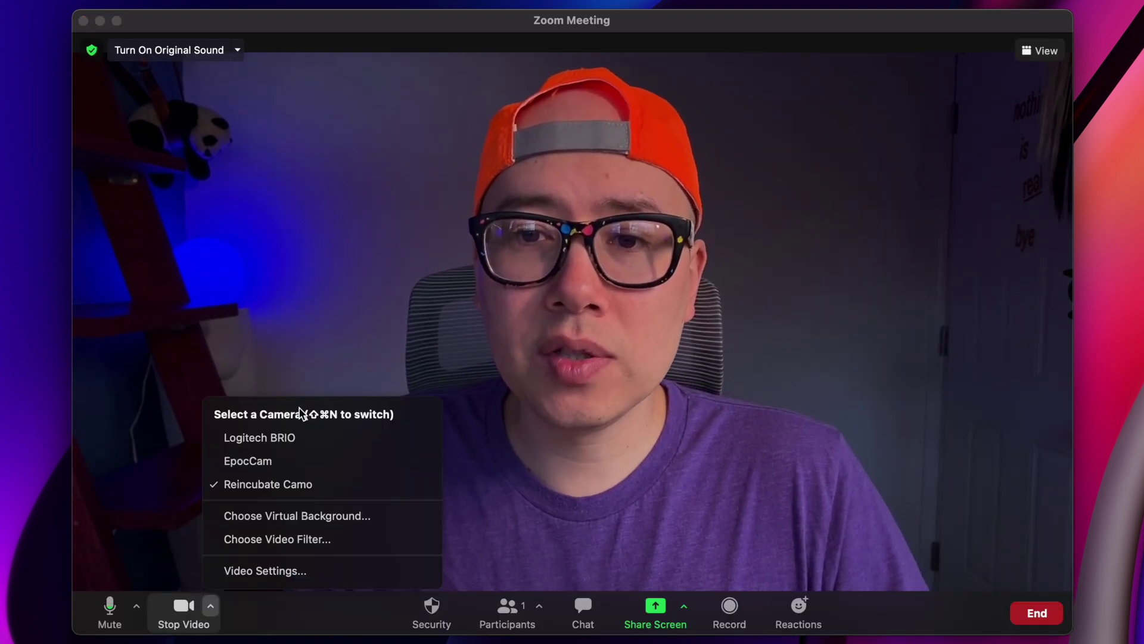
pyautogui.click(280, 439)
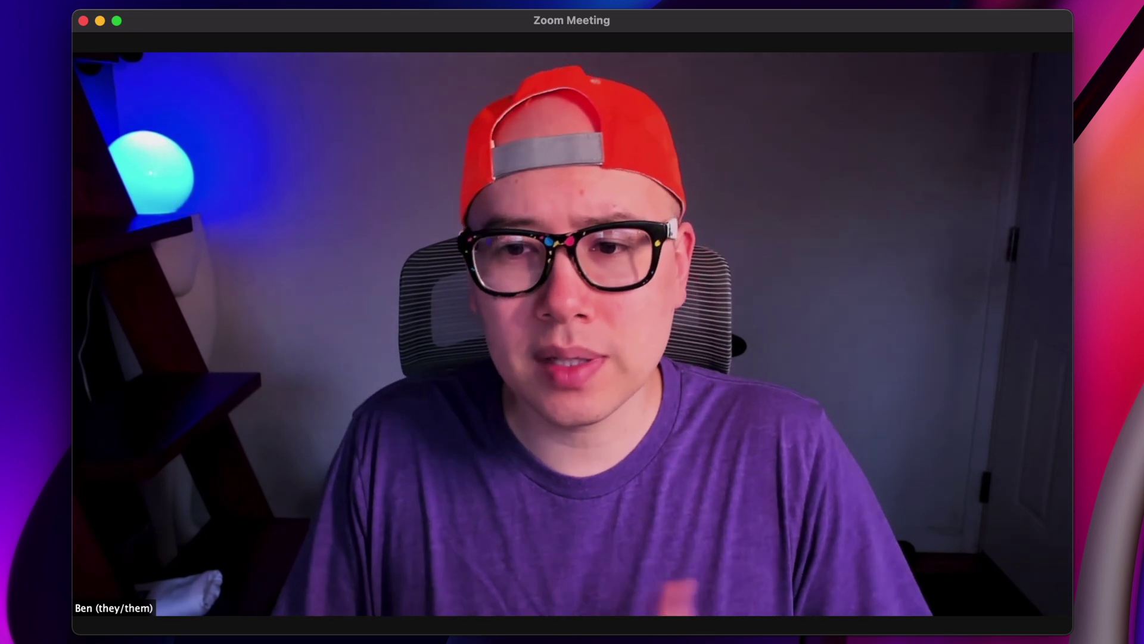
pyautogui.moveTo(963, 369)
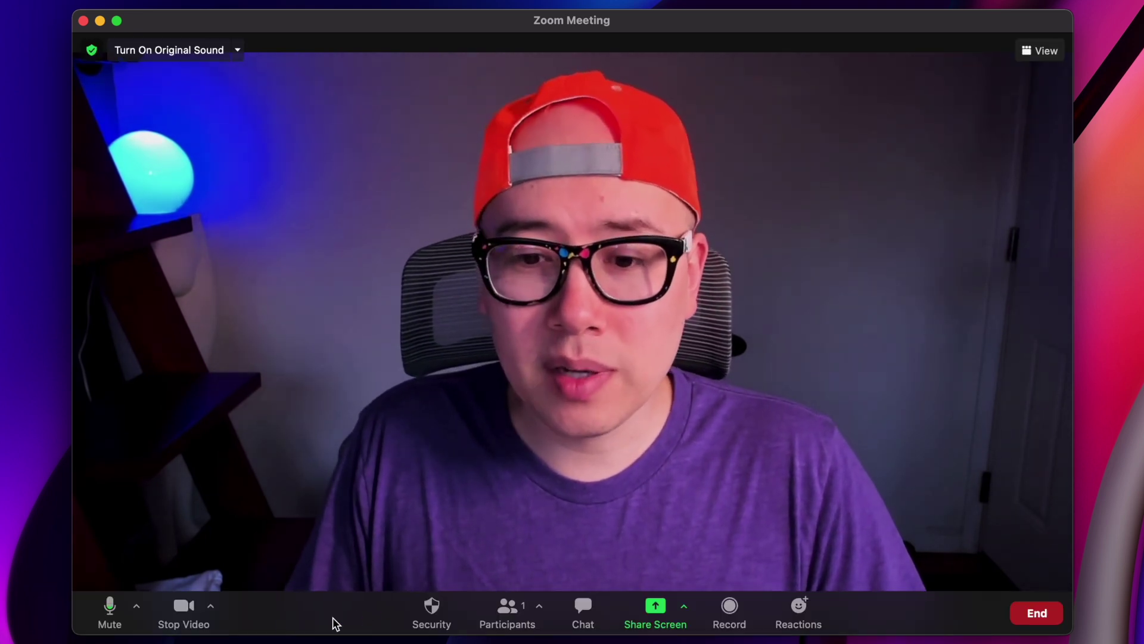
pyautogui.click(211, 605)
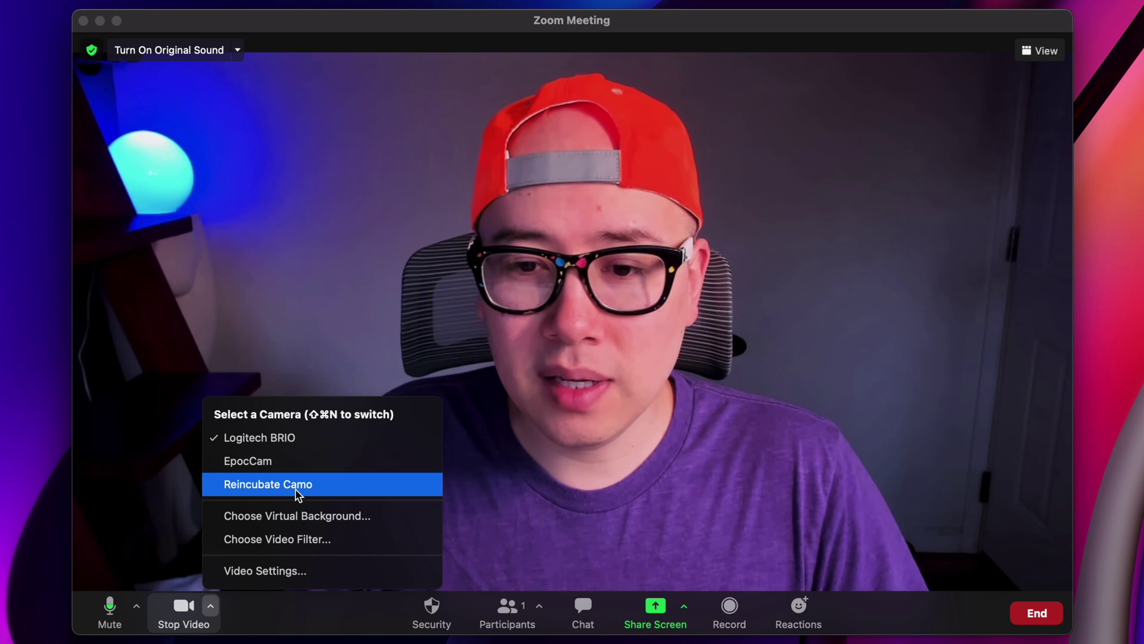
pyautogui.click(276, 484)
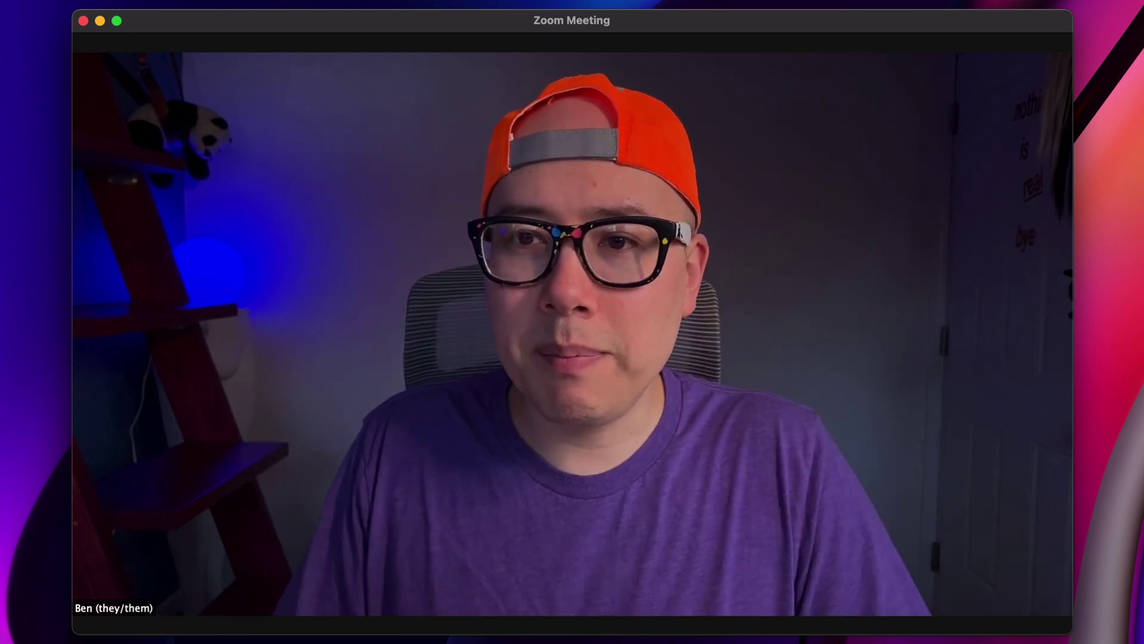
# - Repeat the camera comparison in the Zoom meeting with Logitech BRIO, and return to Reincubate Camo
pyautogui.click(211, 606)
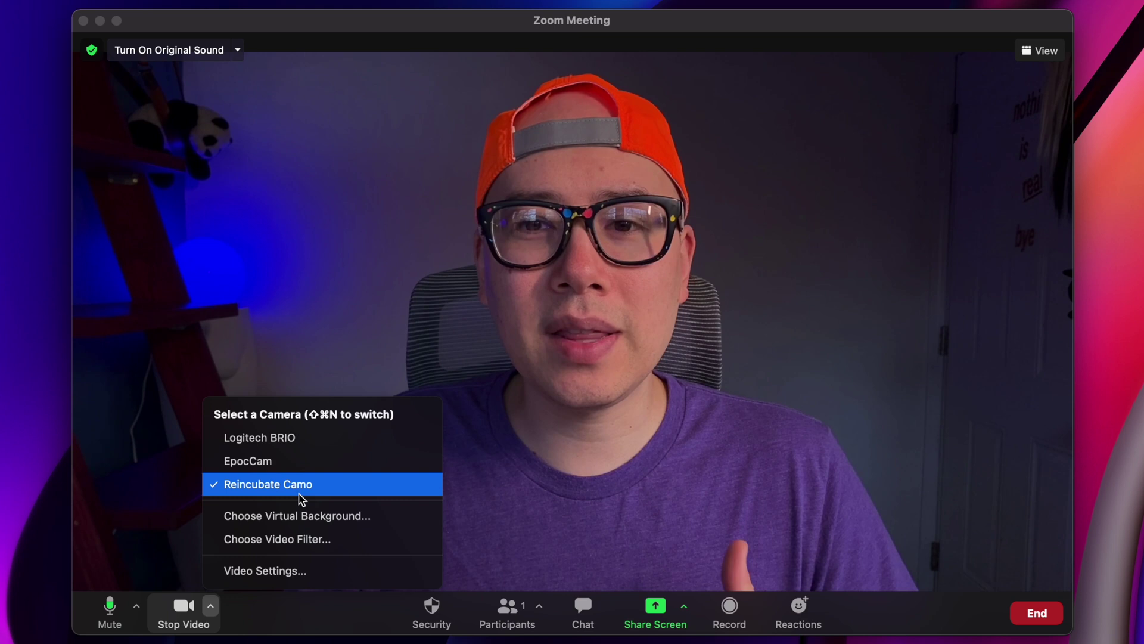
pyautogui.click(276, 437)
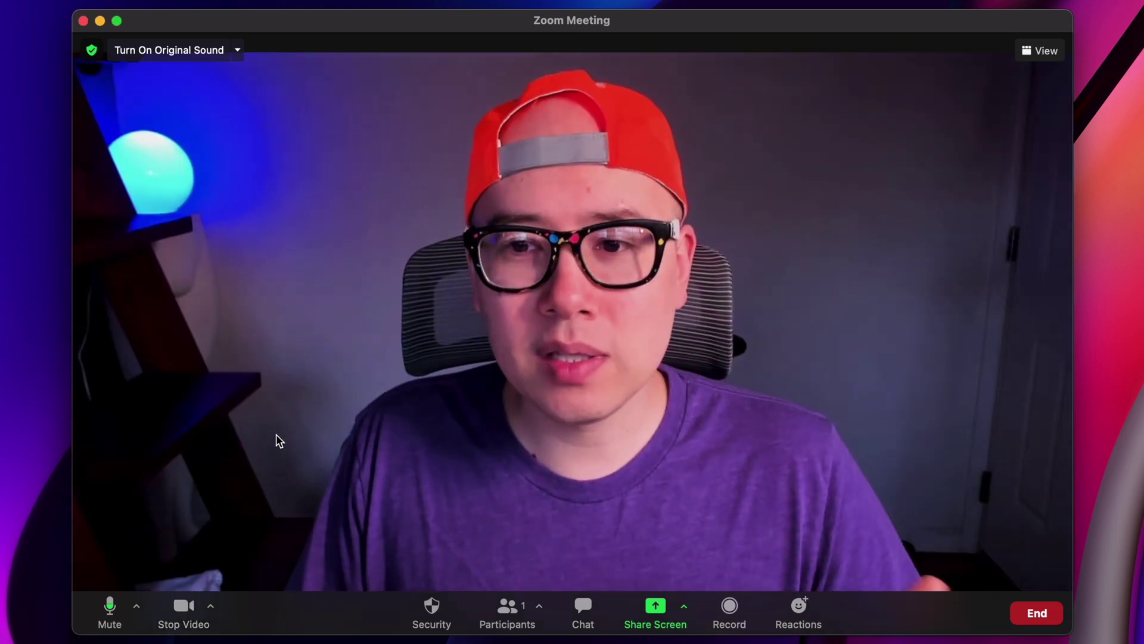
pyautogui.click(211, 607)
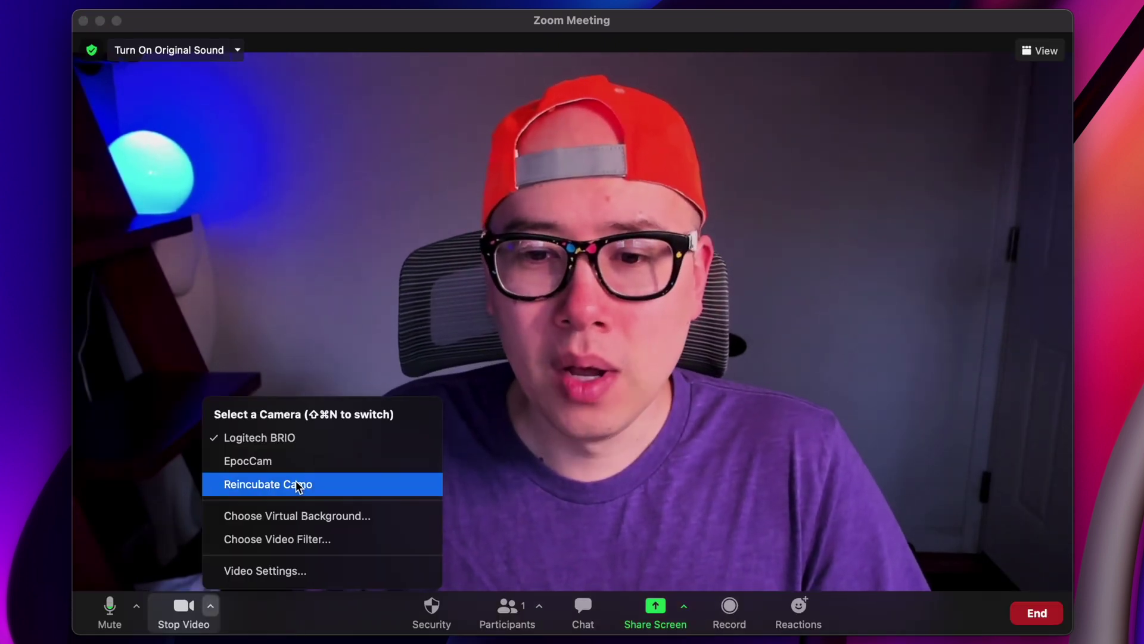
pyautogui.click(296, 484)
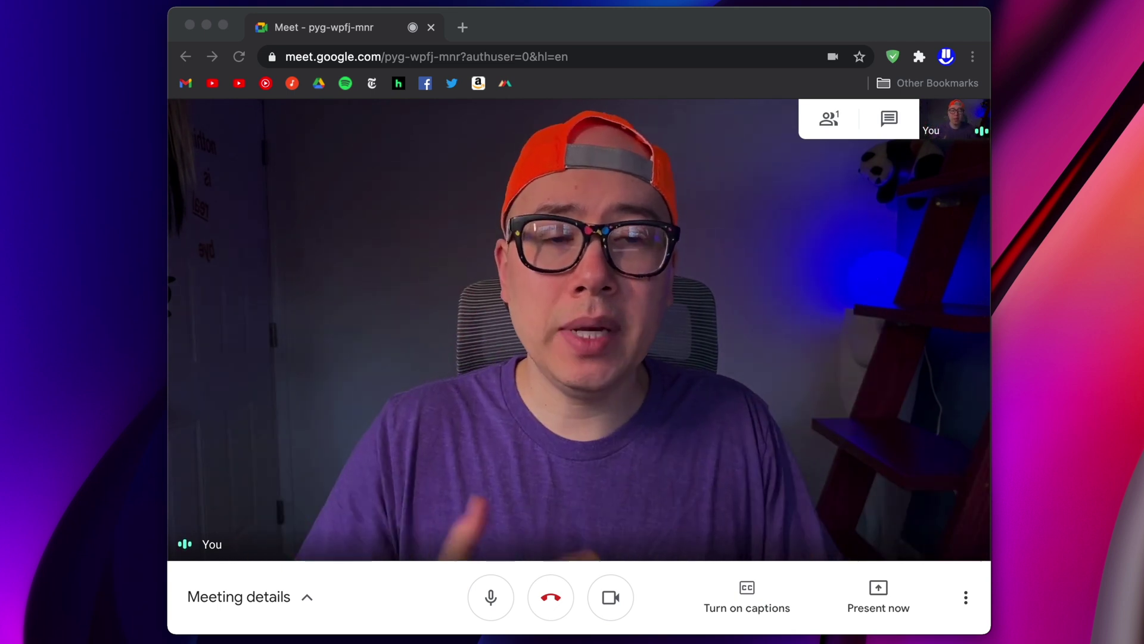
# - In the Google Meet call, choose Logitech BRIO (046d:085e) as the camera and close the settings
pyautogui.click(966, 597)
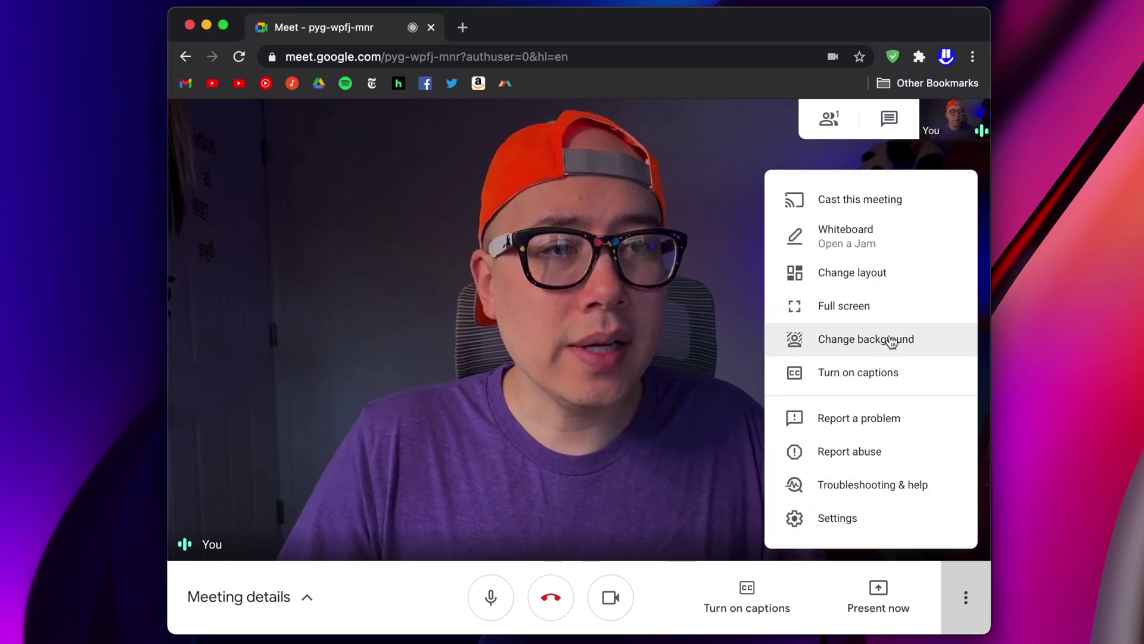
pyautogui.click(836, 518)
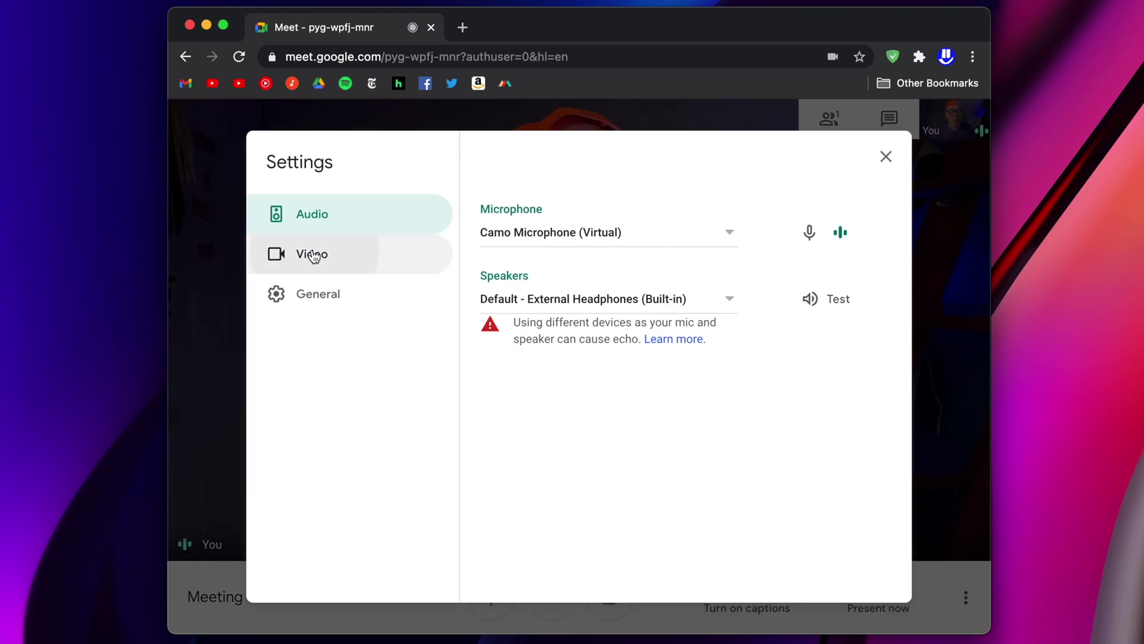
pyautogui.click(332, 255)
pyautogui.click(593, 242)
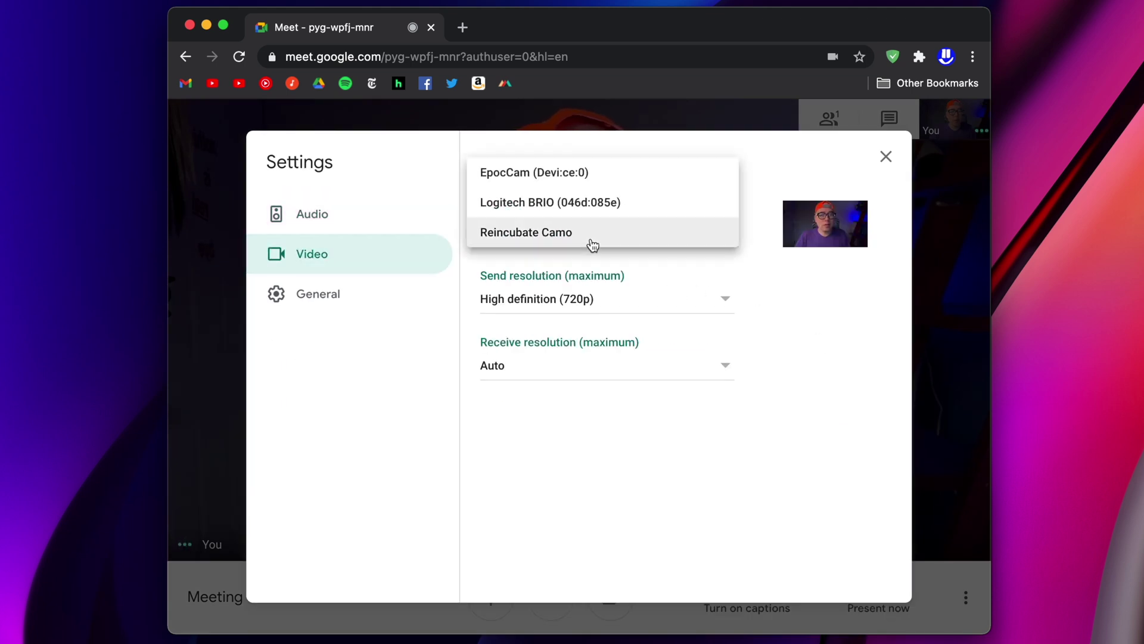
pyautogui.click(549, 204)
pyautogui.click(900, 160)
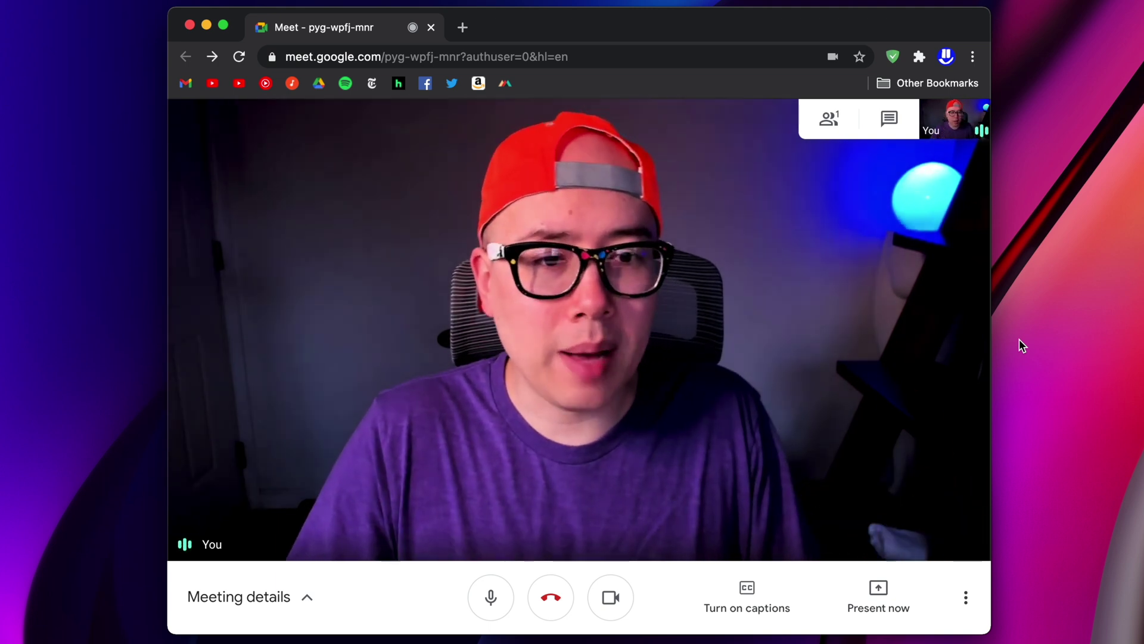
# - Set the Google Meet call's camera back to Reincubate Camo and close the settings
pyautogui.click(961, 599)
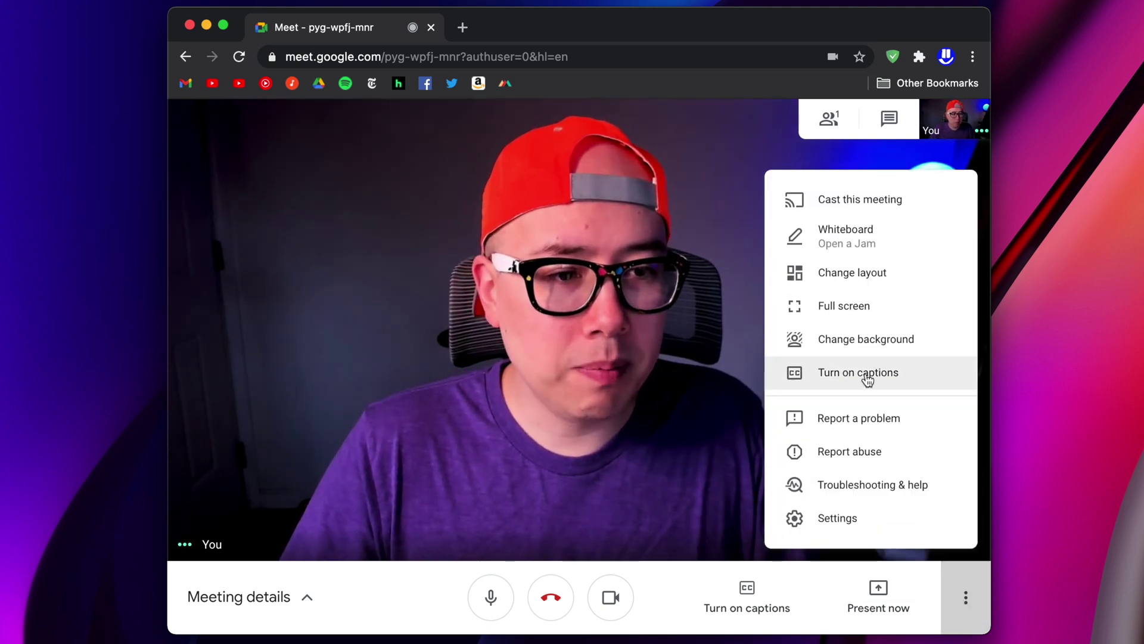
pyautogui.click(852, 519)
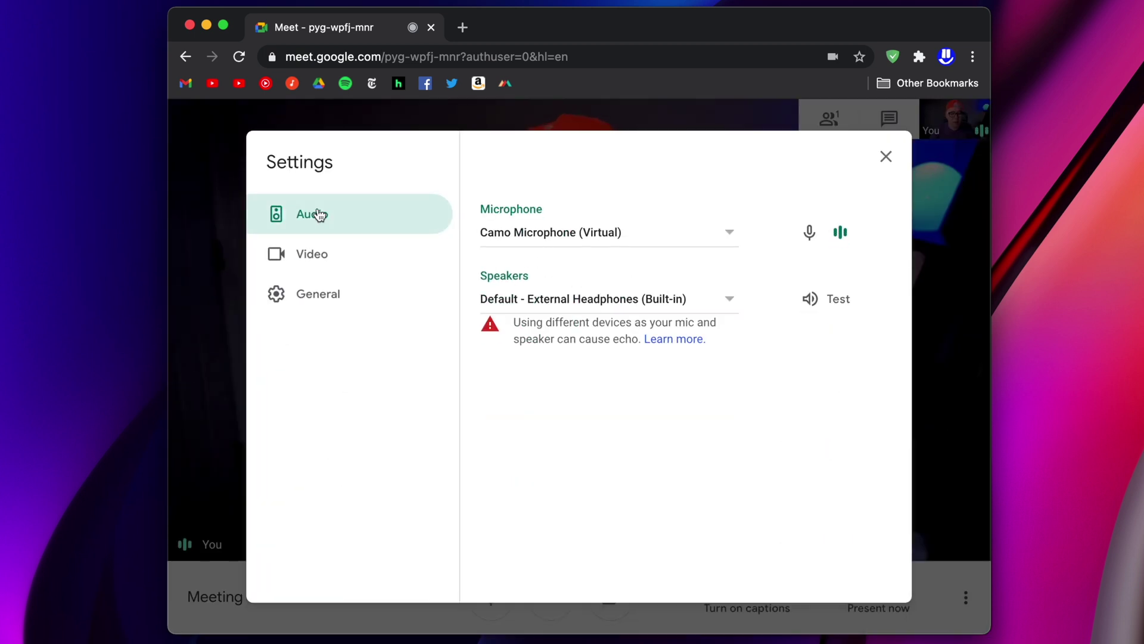
pyautogui.click(321, 266)
pyautogui.click(629, 231)
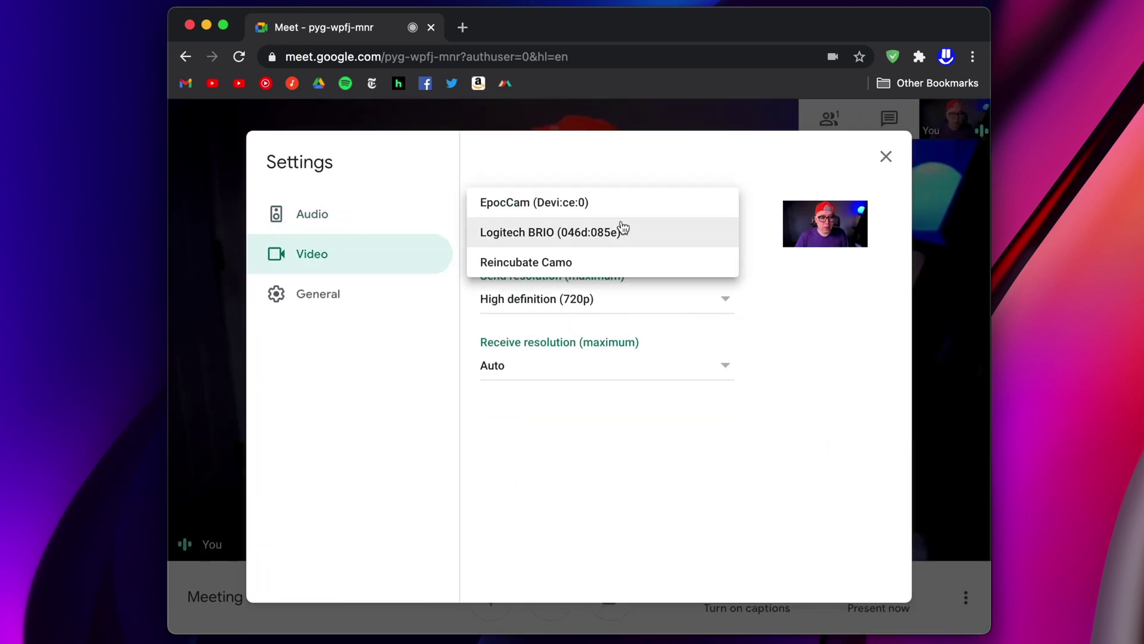
pyautogui.click(538, 264)
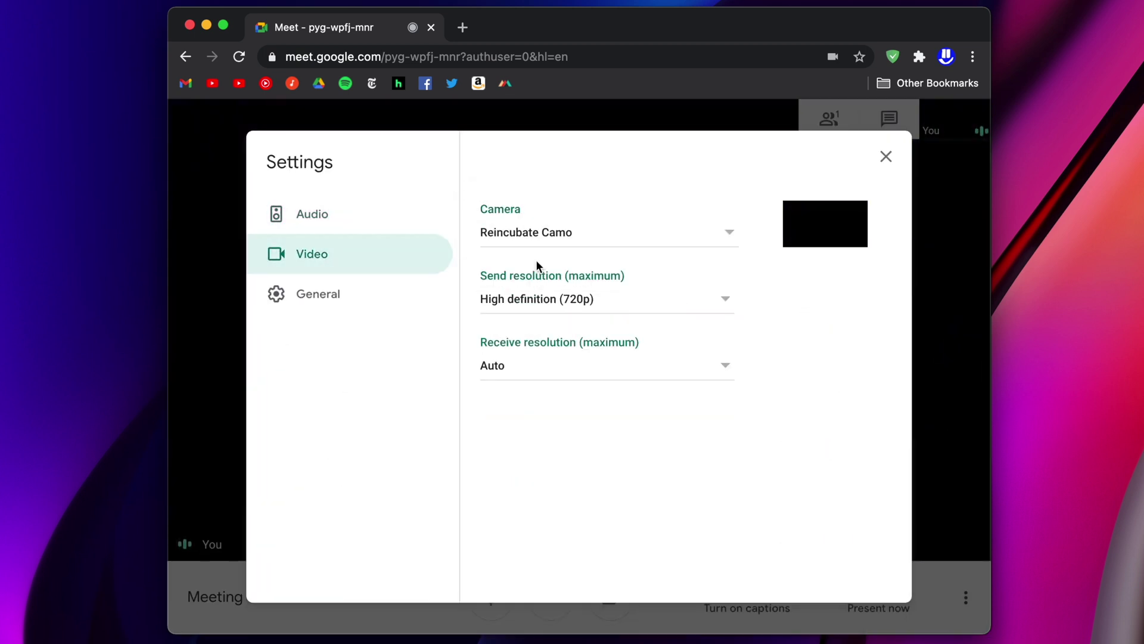
pyautogui.click(884, 158)
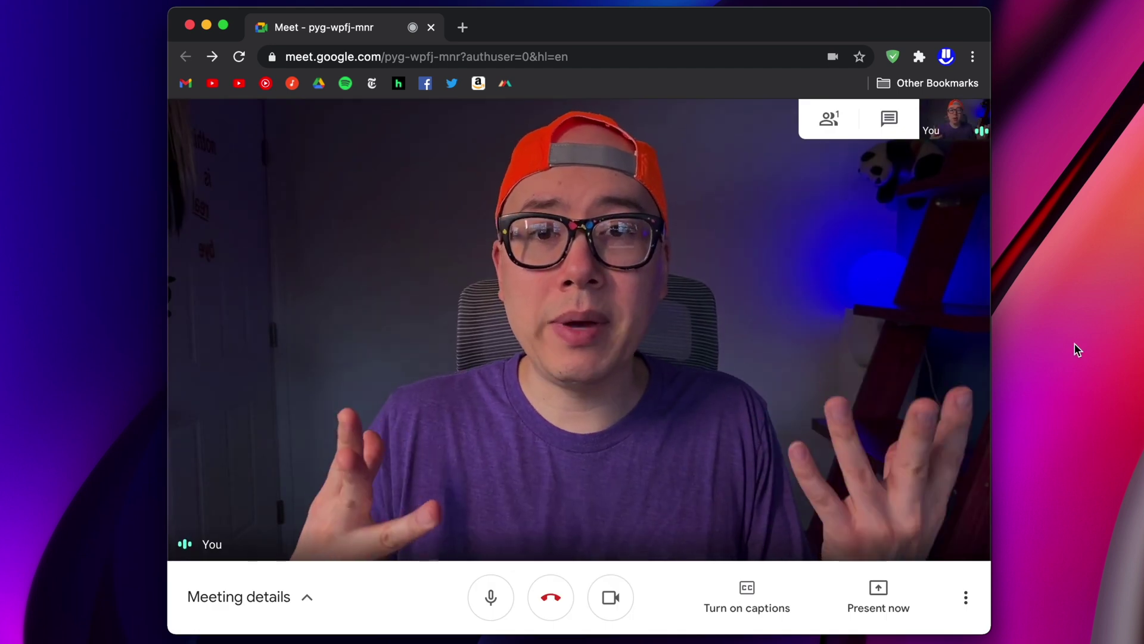